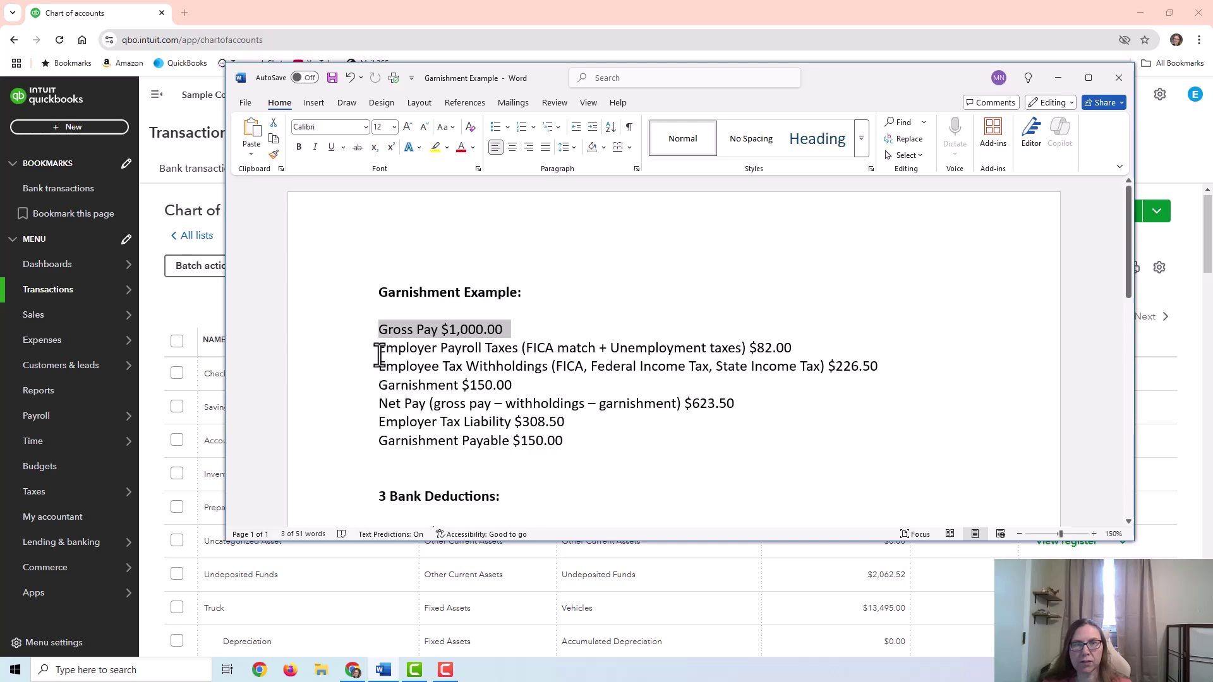
Examine the payroll amounts in the Garnishment Example, from employer taxes and employee withholdings through net pay, tax liability and garnishment payable.
left_click_drag(380, 348, 814, 352)
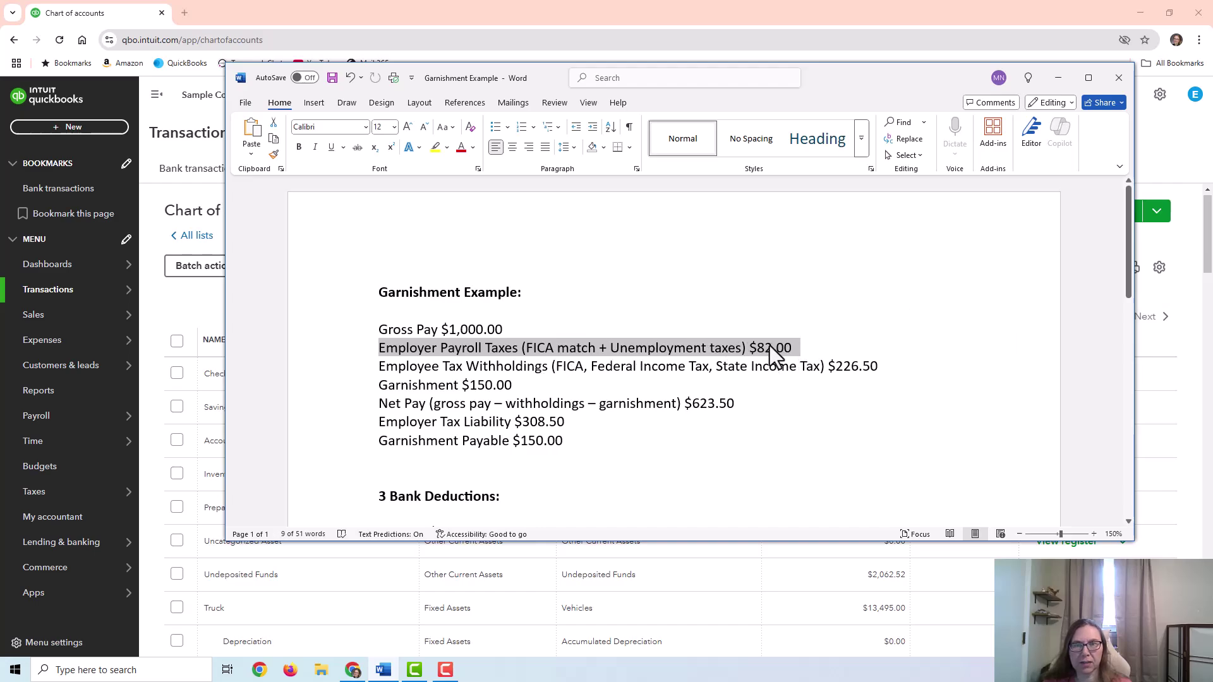
left_click_drag(379, 367, 854, 367)
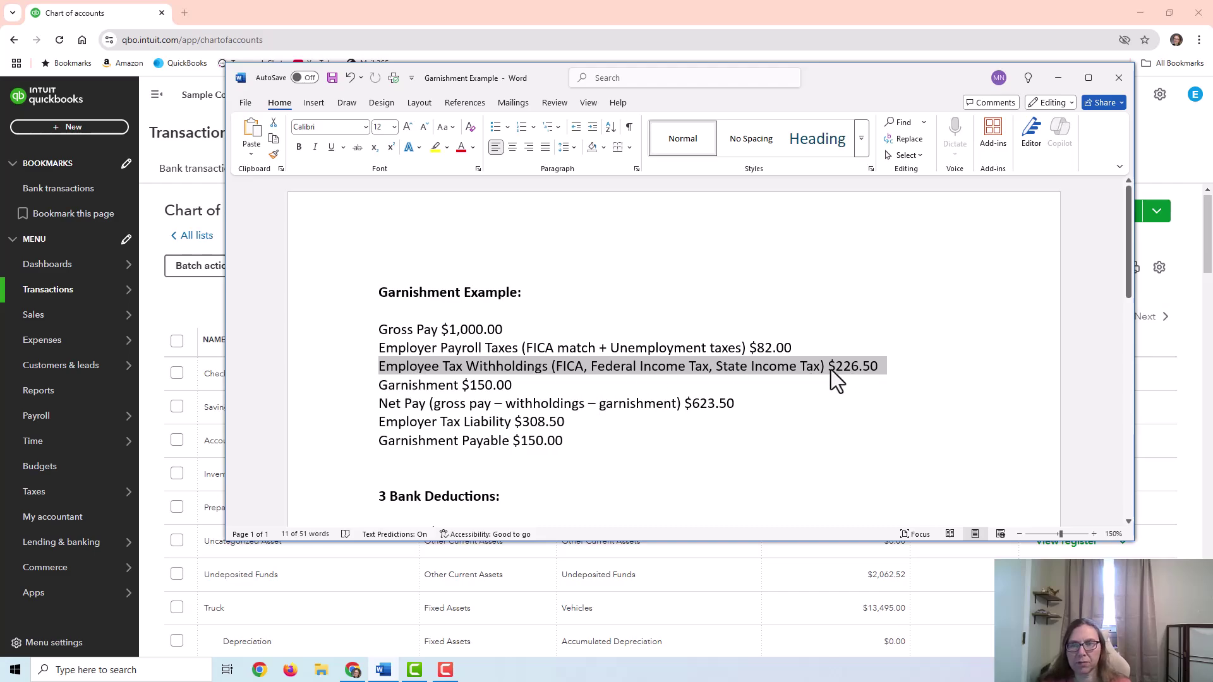
triple_click(379, 387)
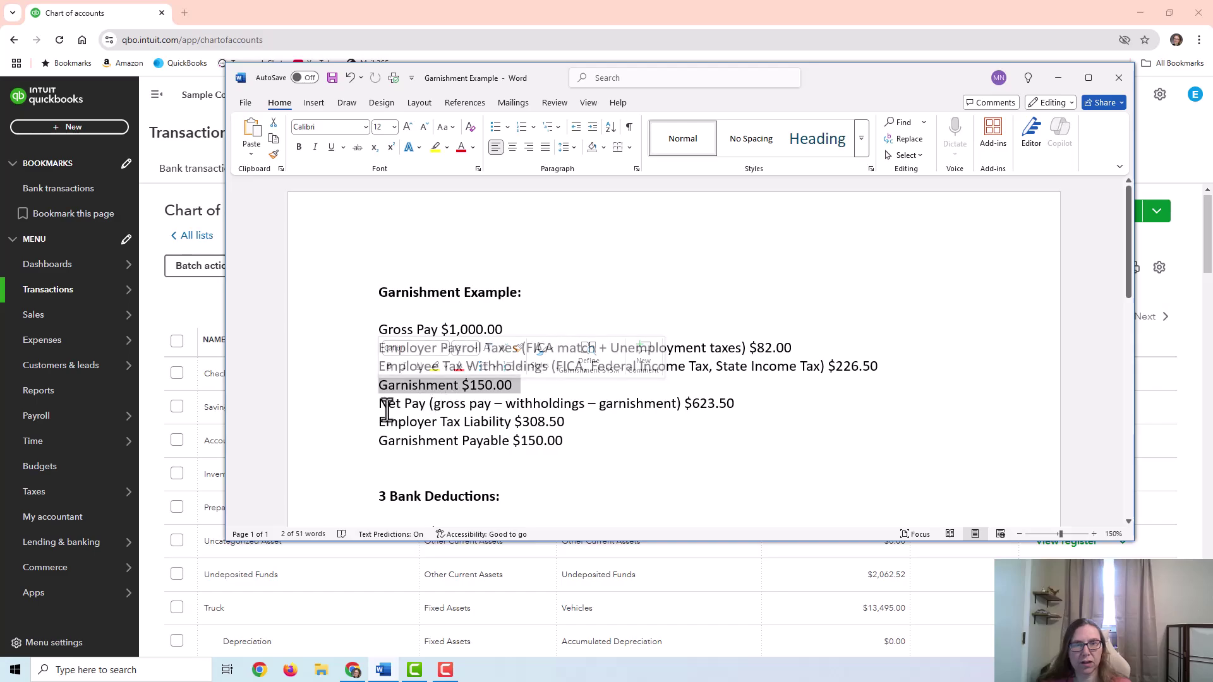
left_click_drag(380, 404, 738, 404)
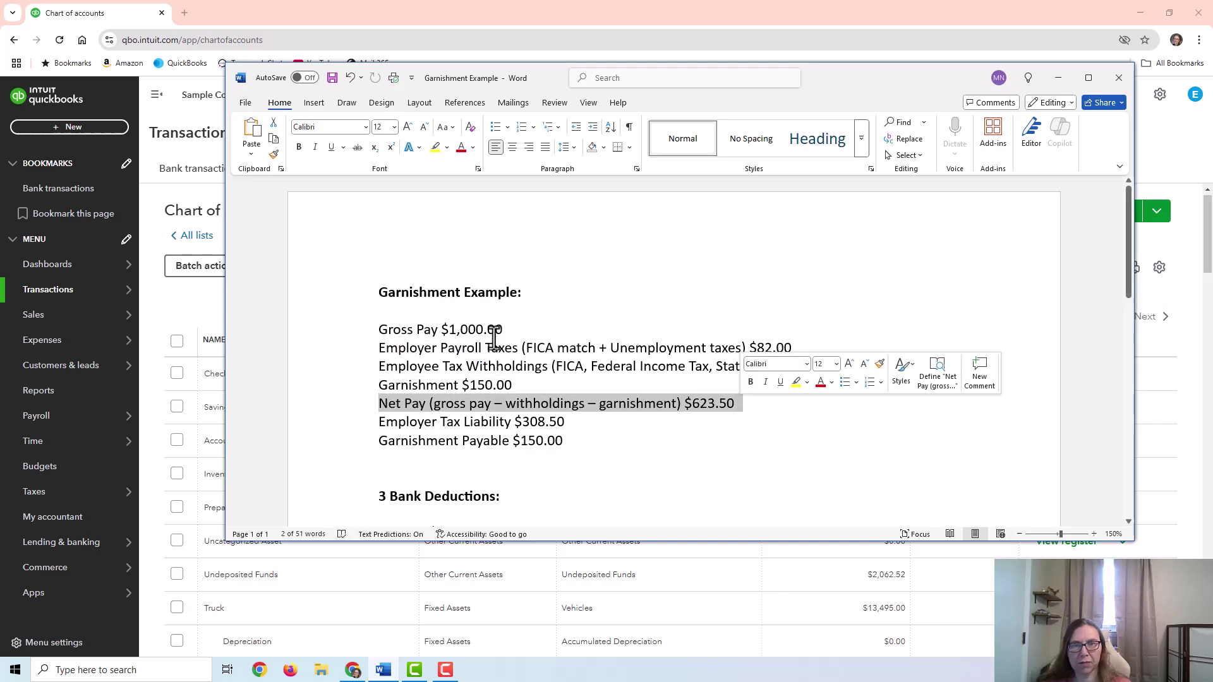
left_click(817, 437)
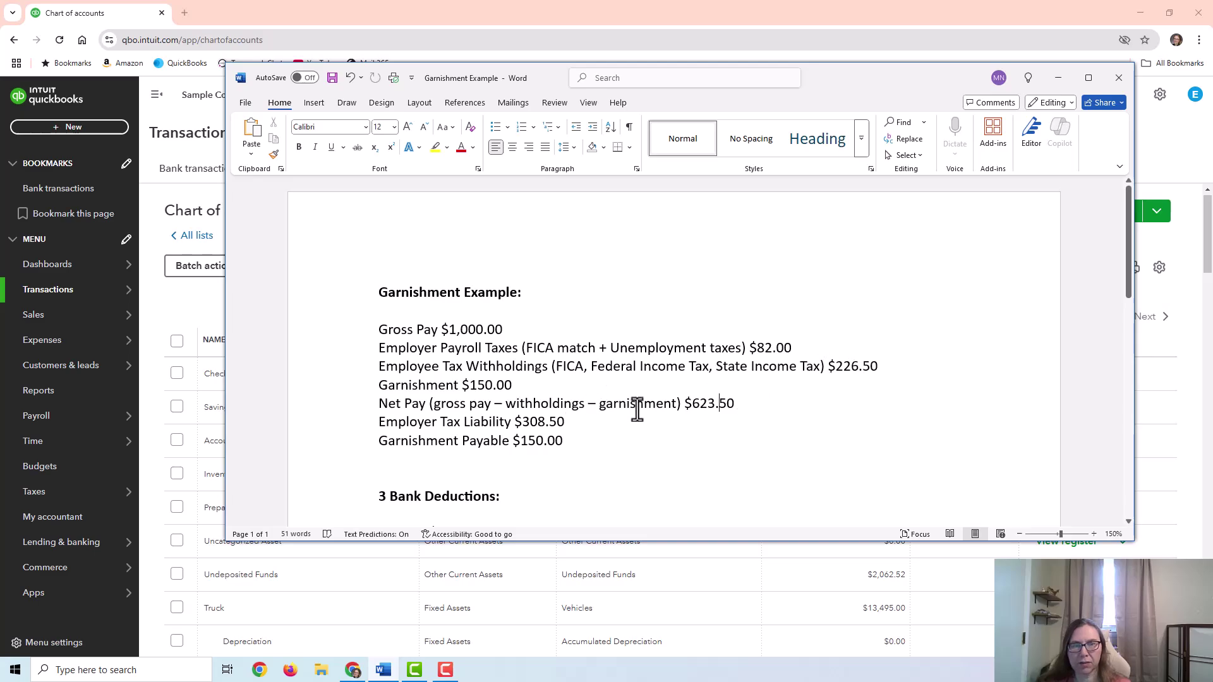
left_click_drag(743, 403, 693, 405)
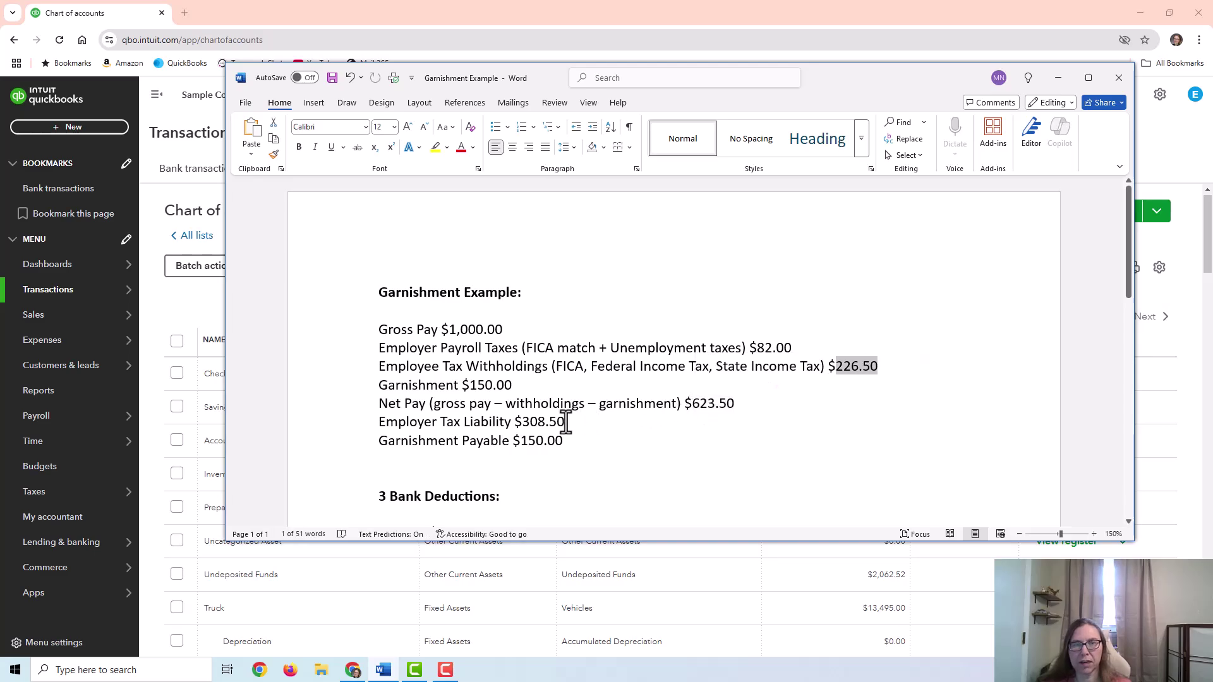
left_click_drag(565, 422, 523, 422)
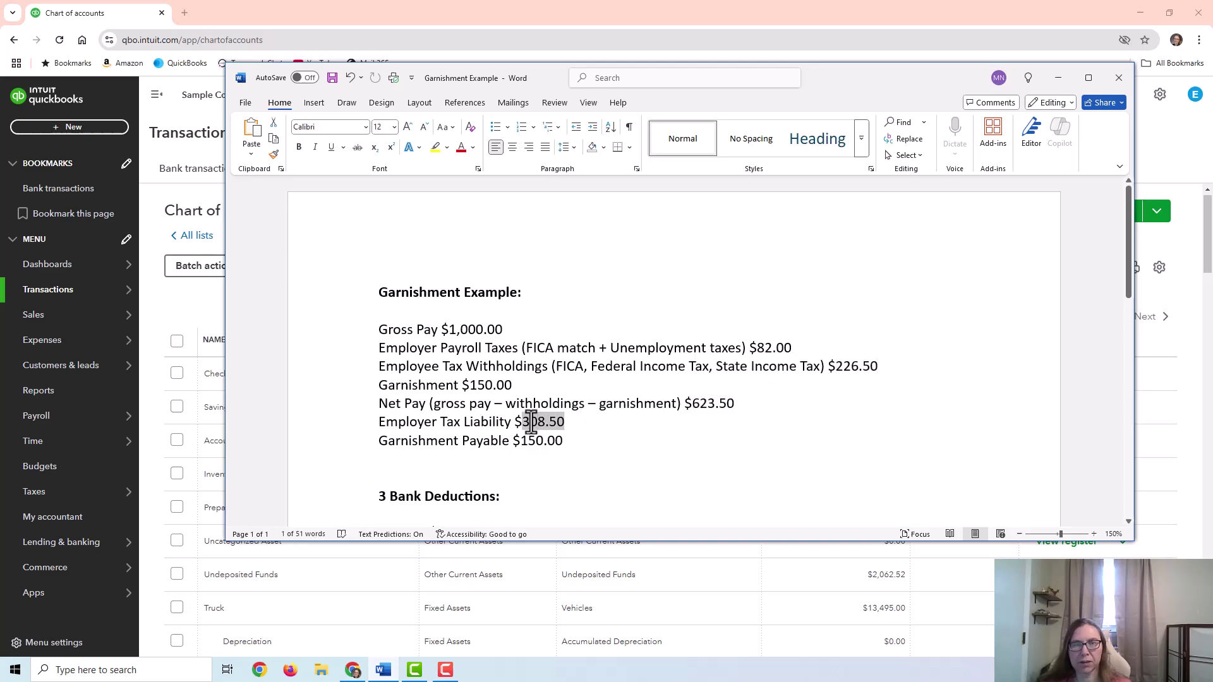
left_click(599, 421)
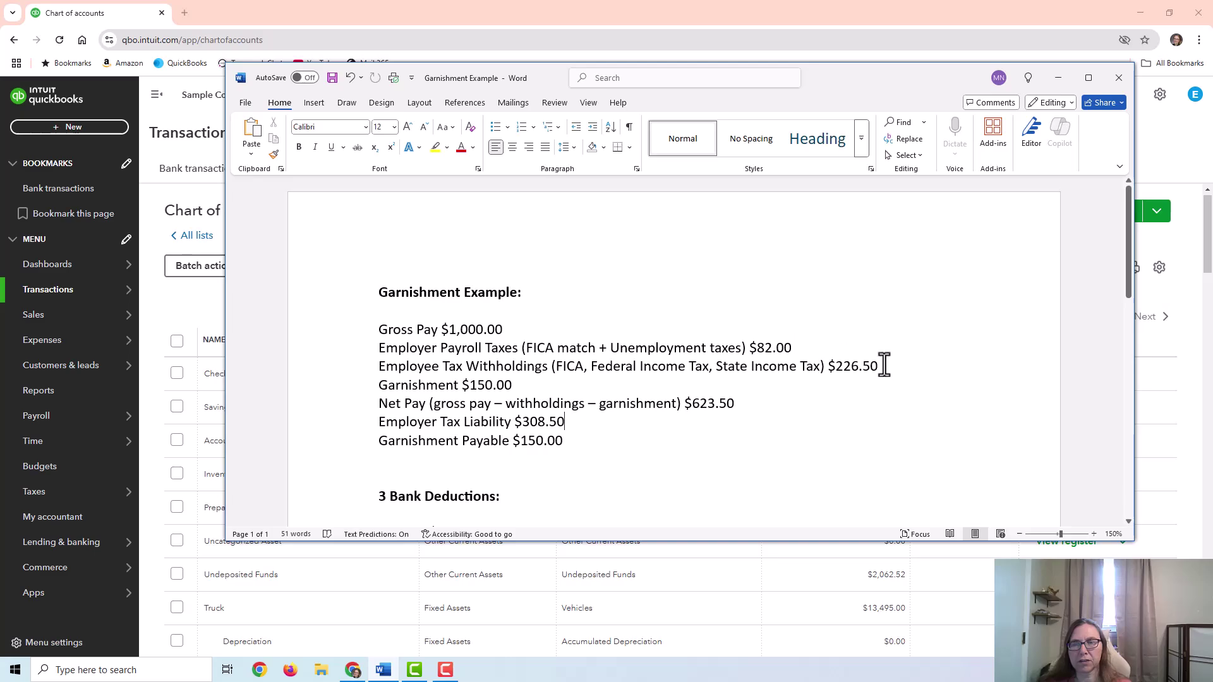
left_click_drag(884, 365, 827, 366)
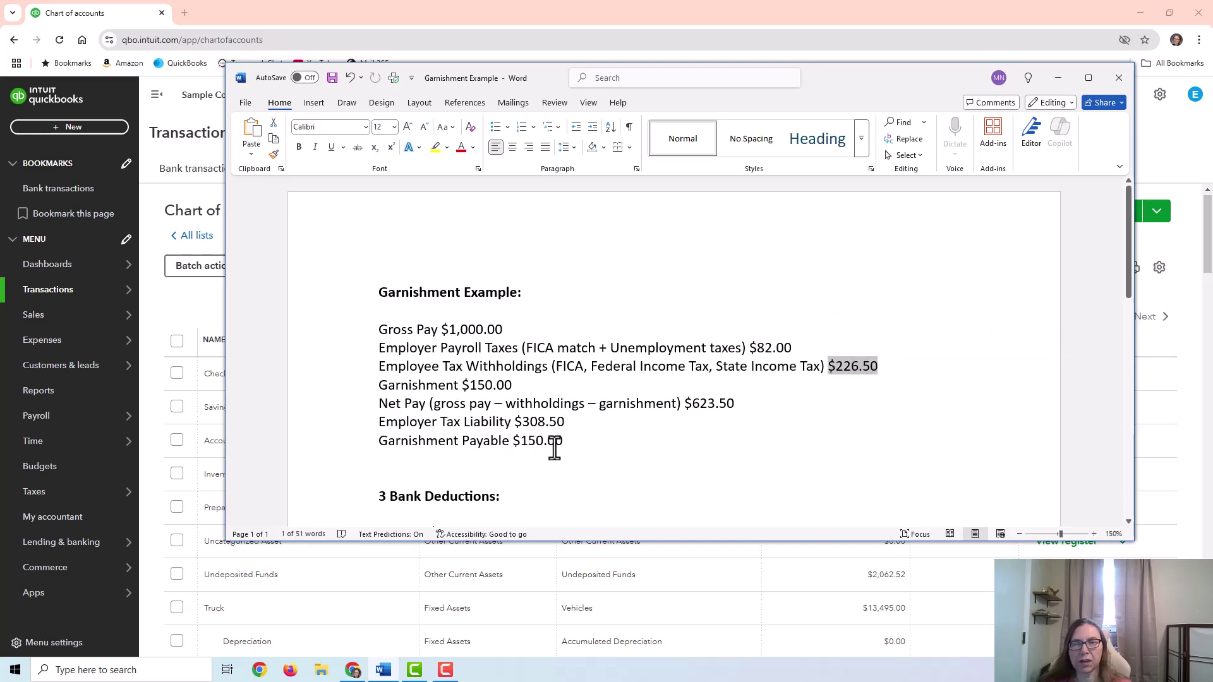
left_click_drag(564, 442, 522, 442)
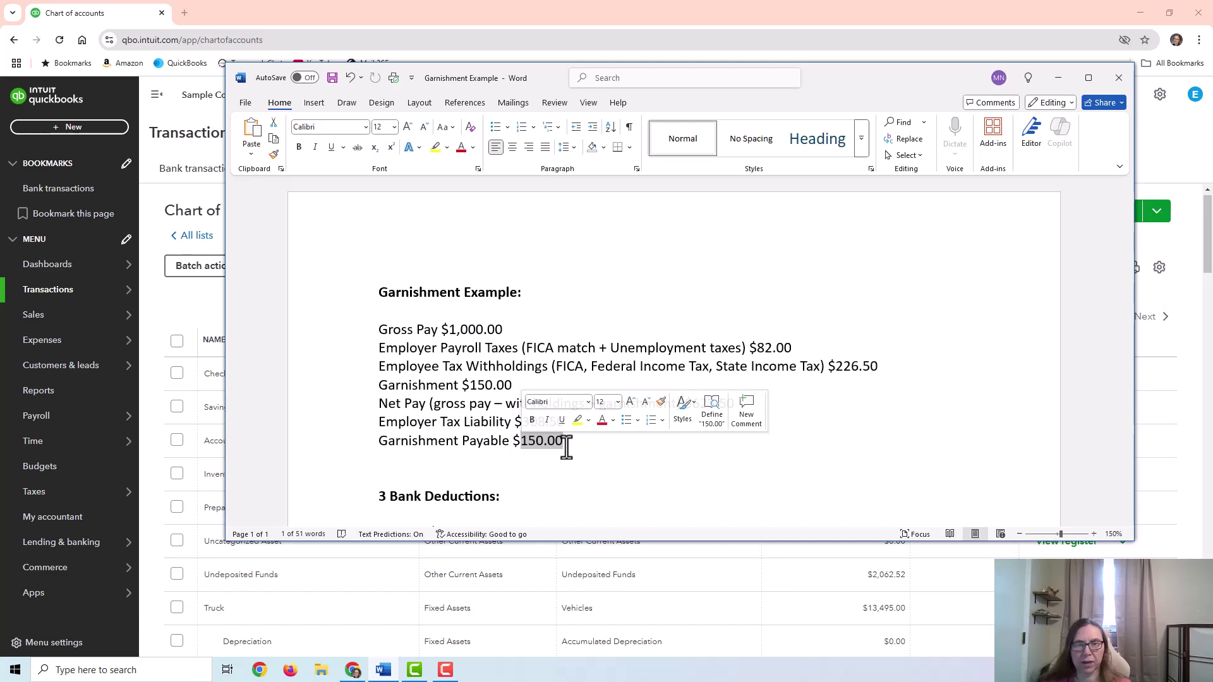
Review the net pay, taxes and garnishment amounts under the 3 Bank Deductions heading.
scroll(576, 431, "down", 3)
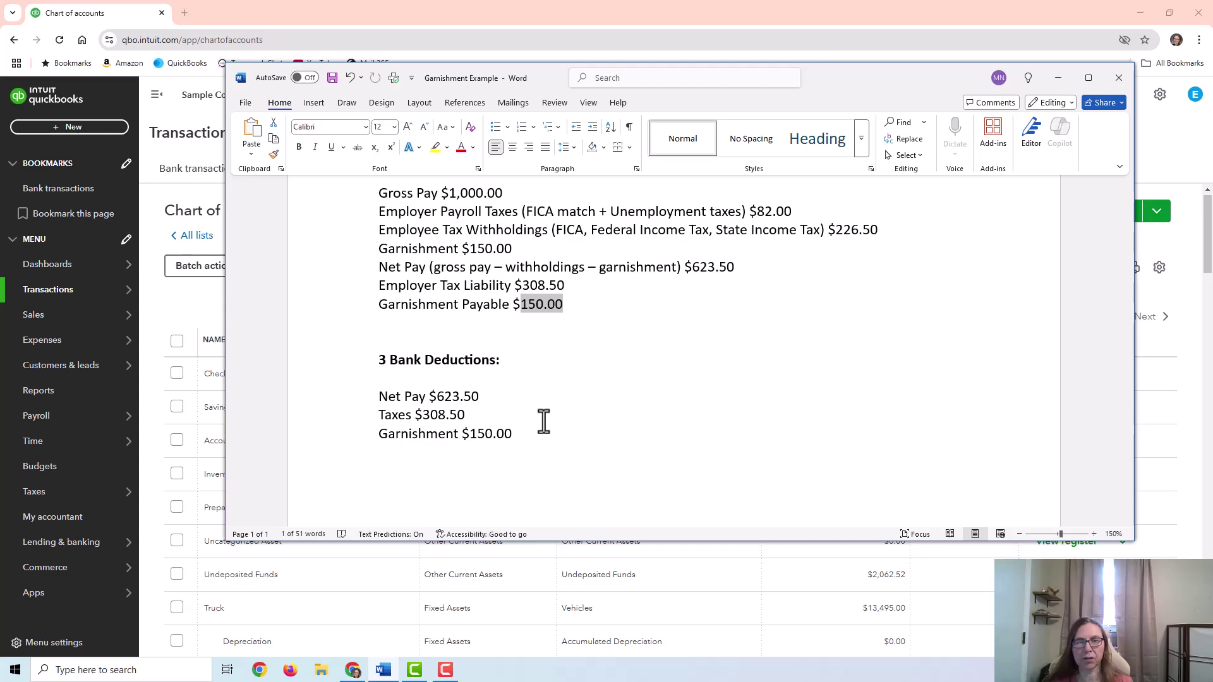
left_click_drag(479, 397, 429, 418)
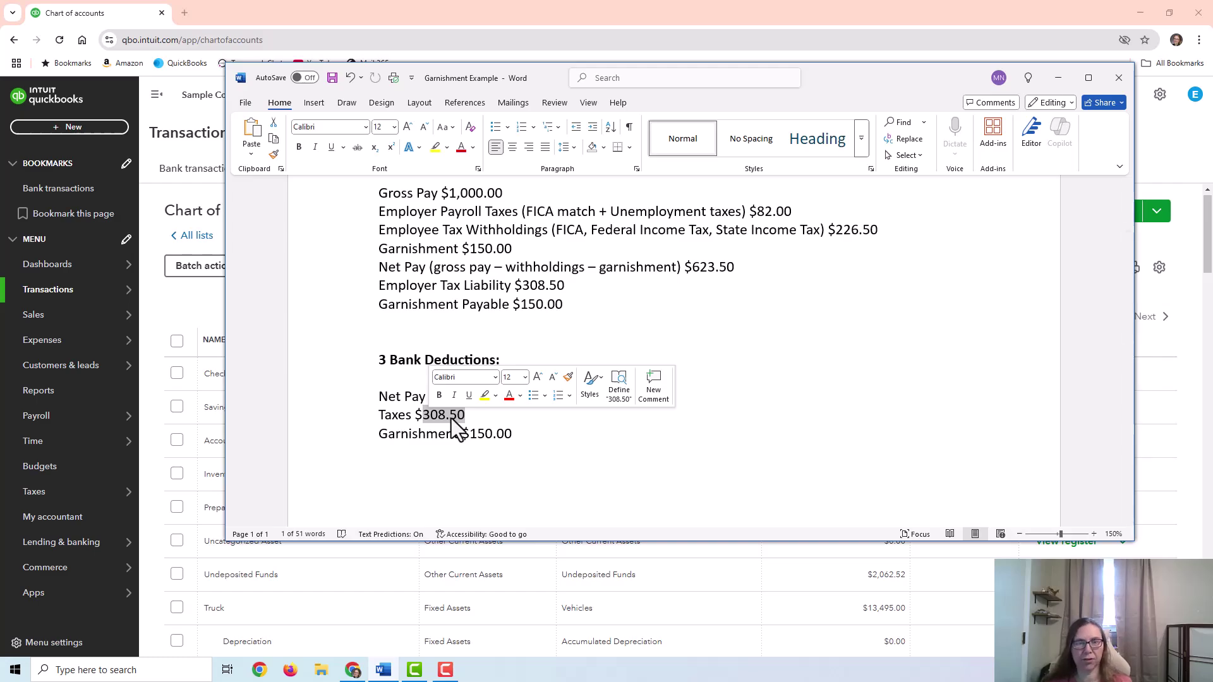
left_click_drag(512, 433, 472, 433)
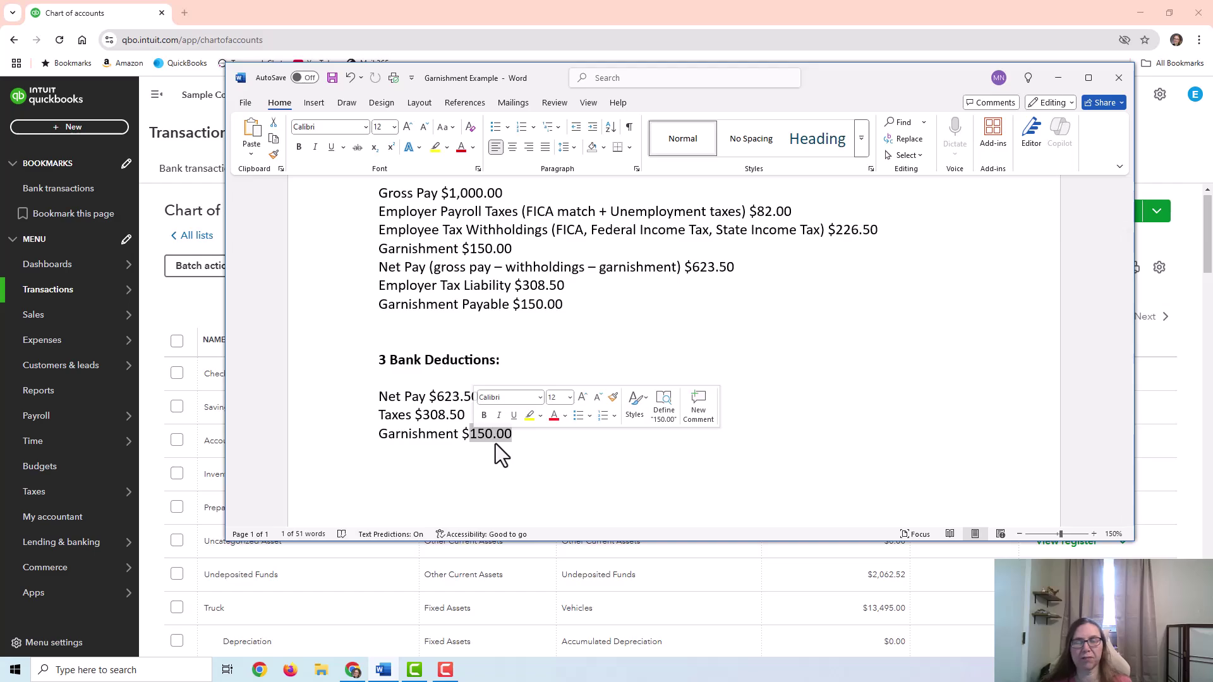
left_click(522, 441)
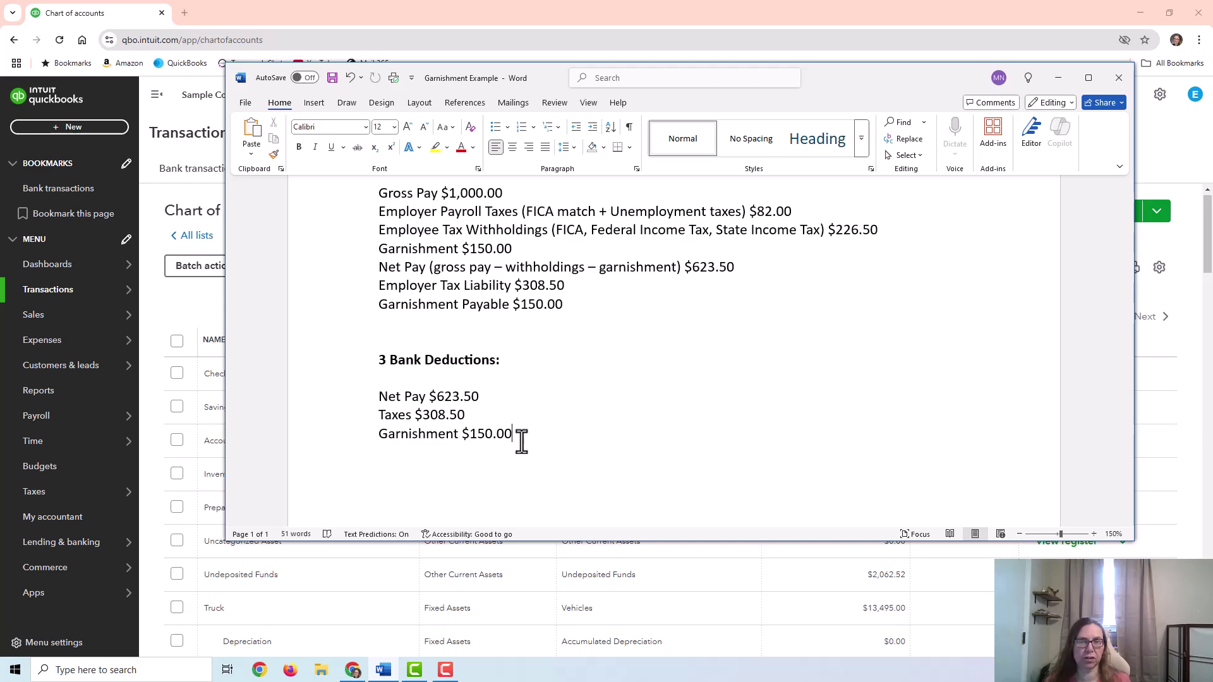
Move the Word document out of the way and examine the liability accounts in the QuickBooks chart of accounts.
left_click_drag(821, 81, 1212, 50)
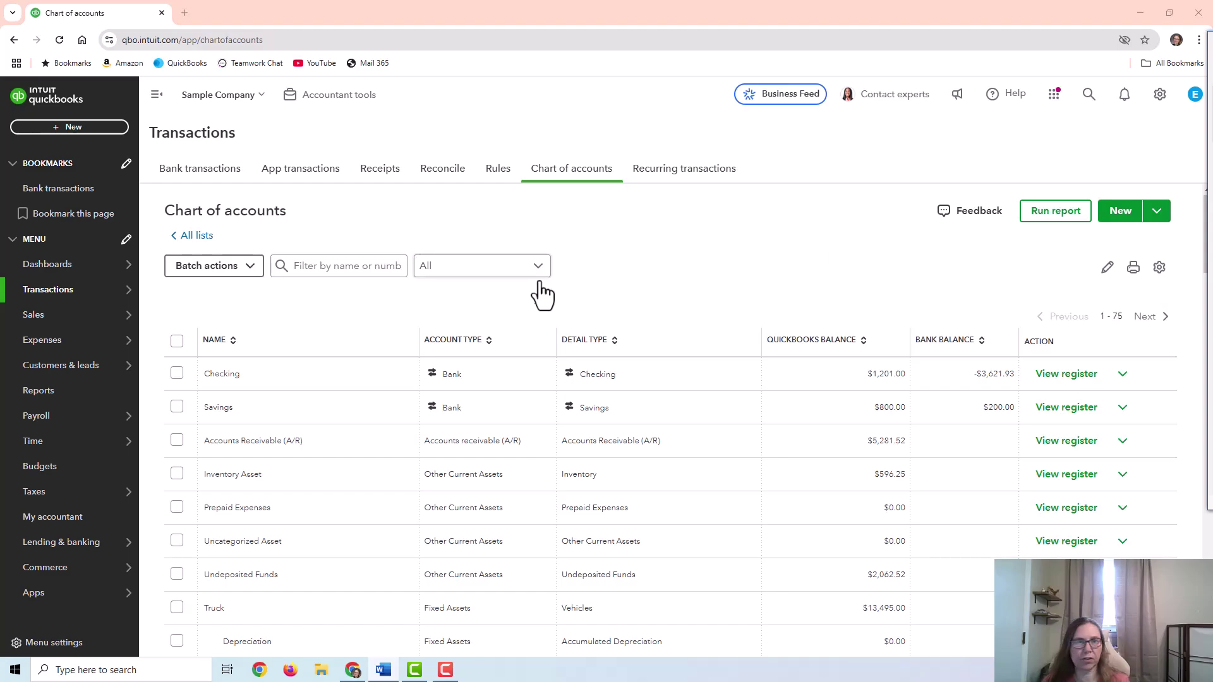
scroll(480, 379, "down", 3)
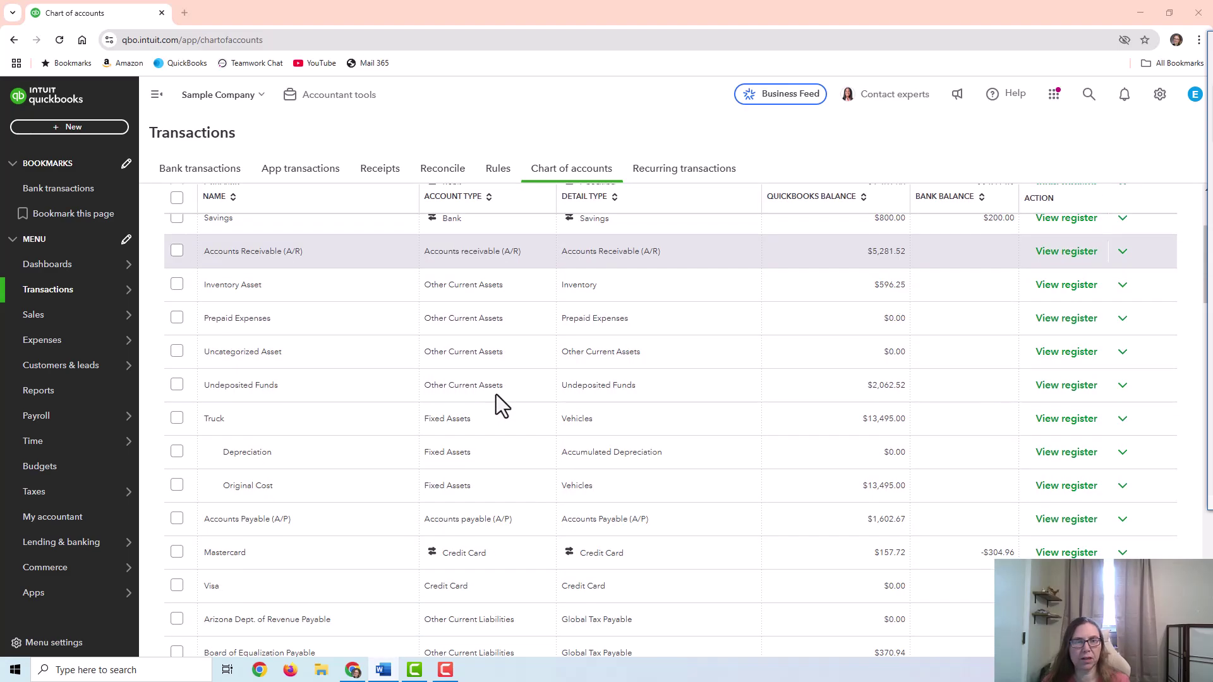
scroll(496, 395, "down", 4)
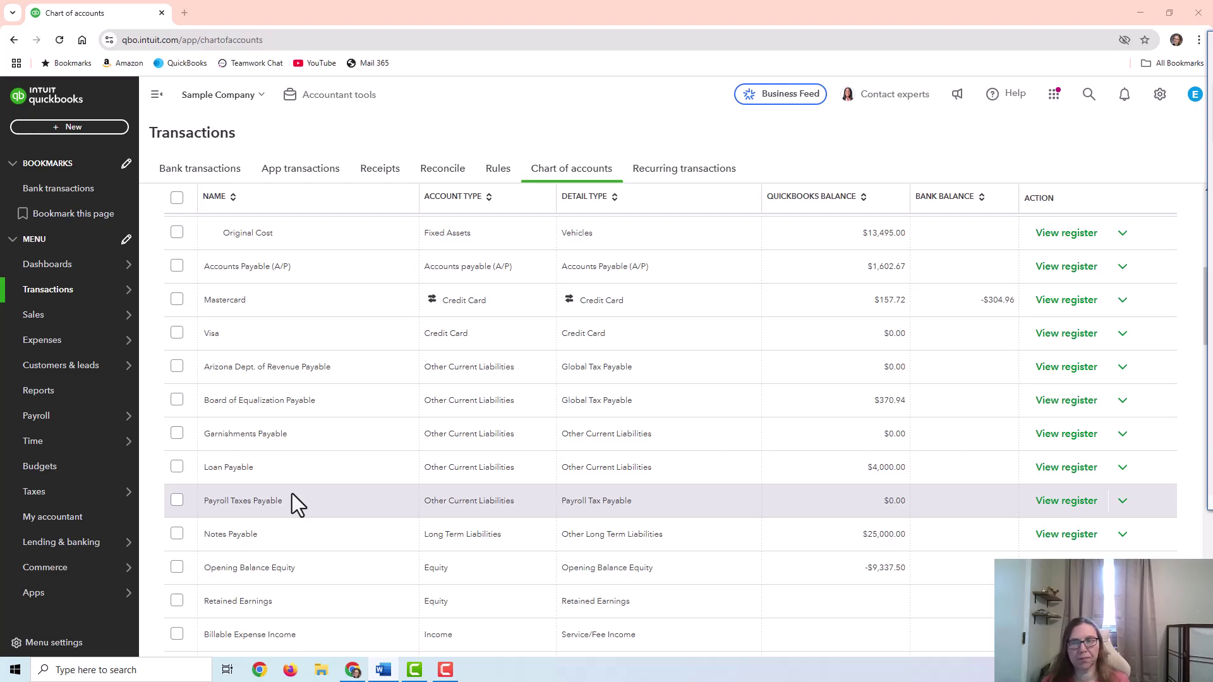
scroll(825, 438, "up", 5)
scroll(825, 439, "up", 3)
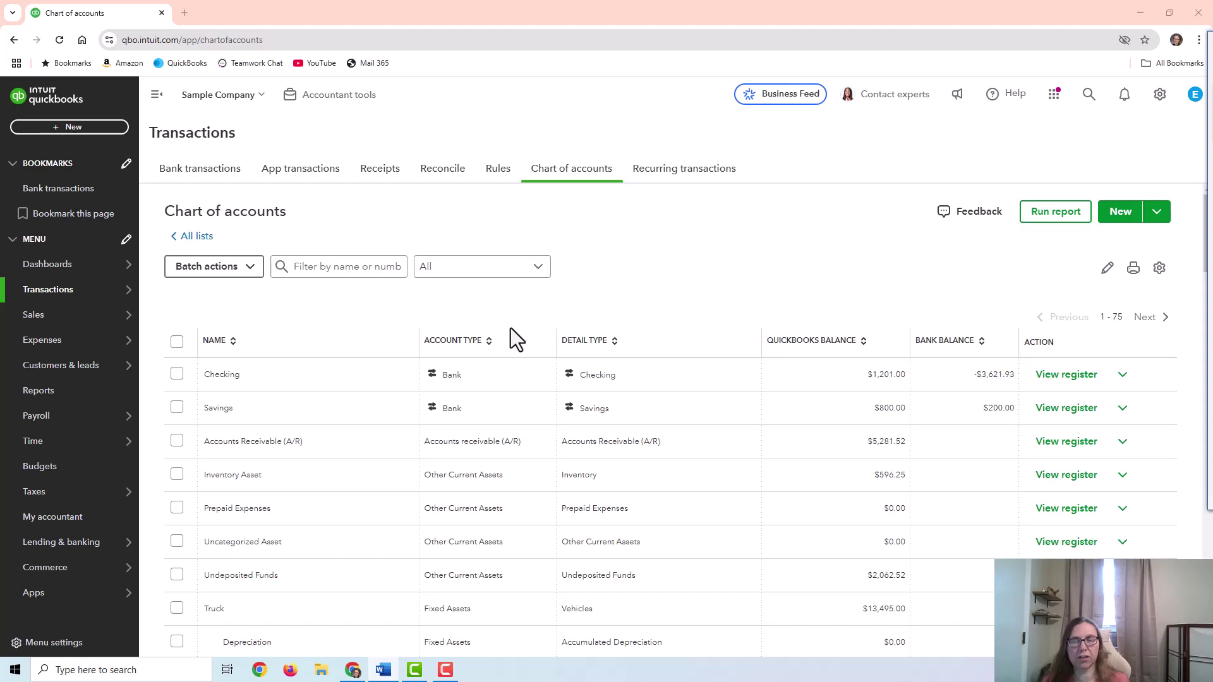
Create a new expense and choose the employee as the payee.
left_click(74, 129)
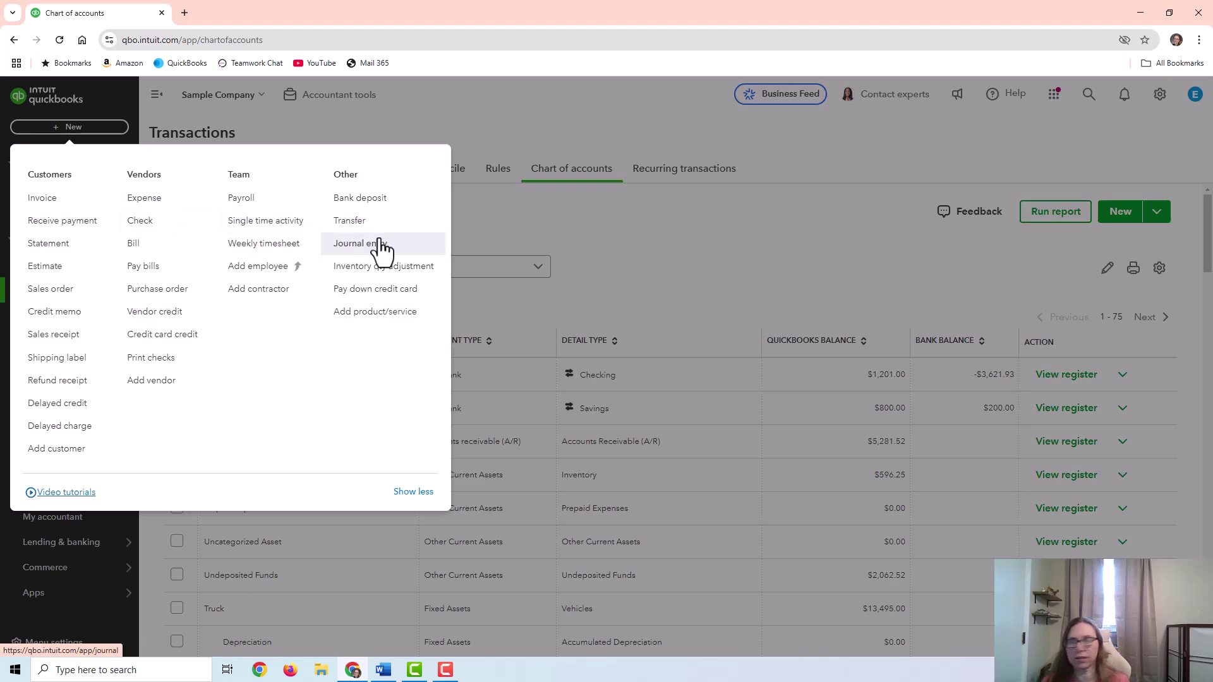
left_click(155, 202)
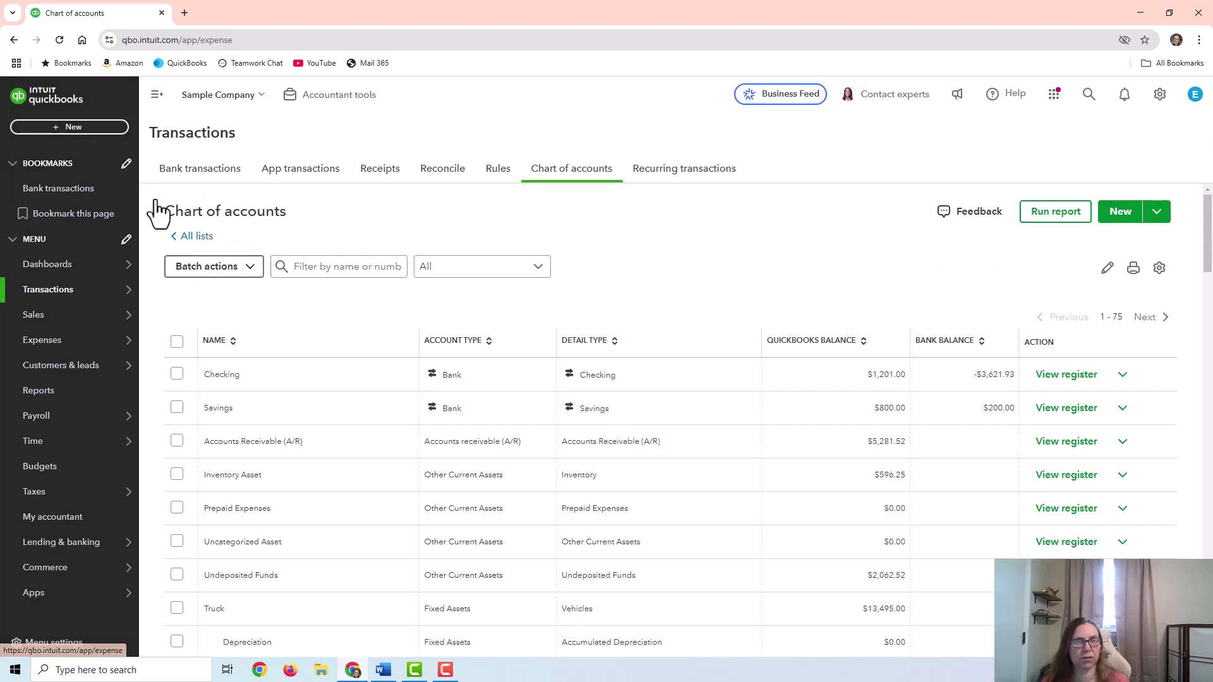
type("emil")
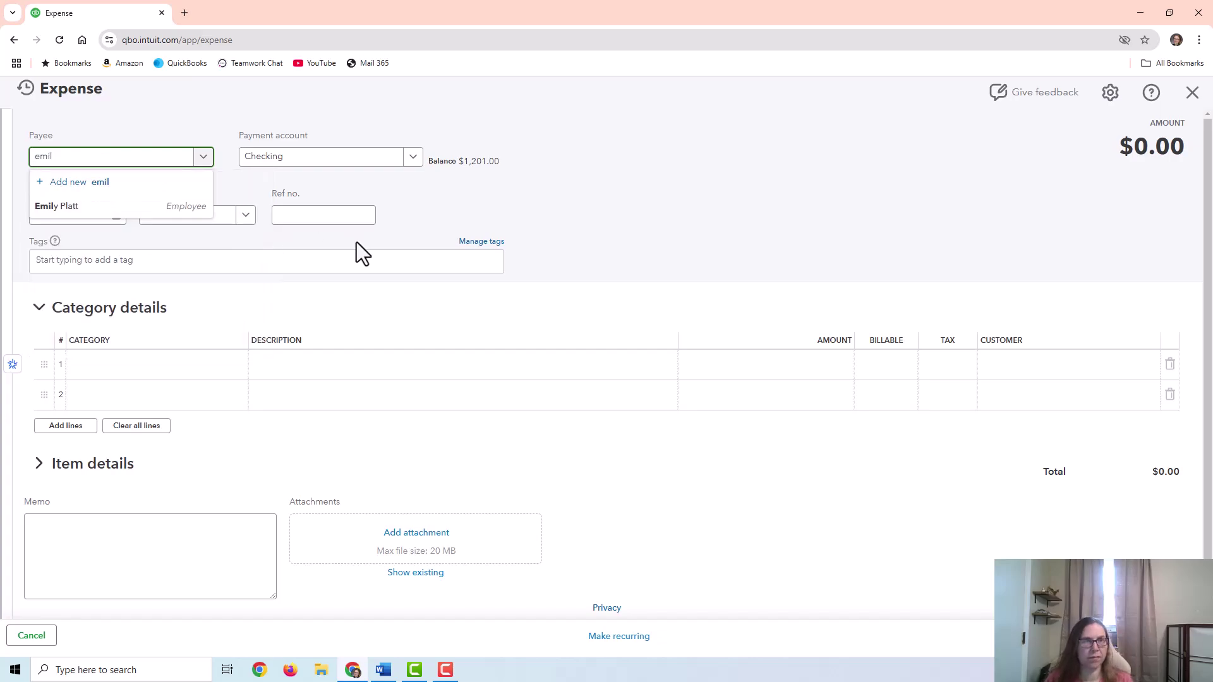
left_click(183, 206)
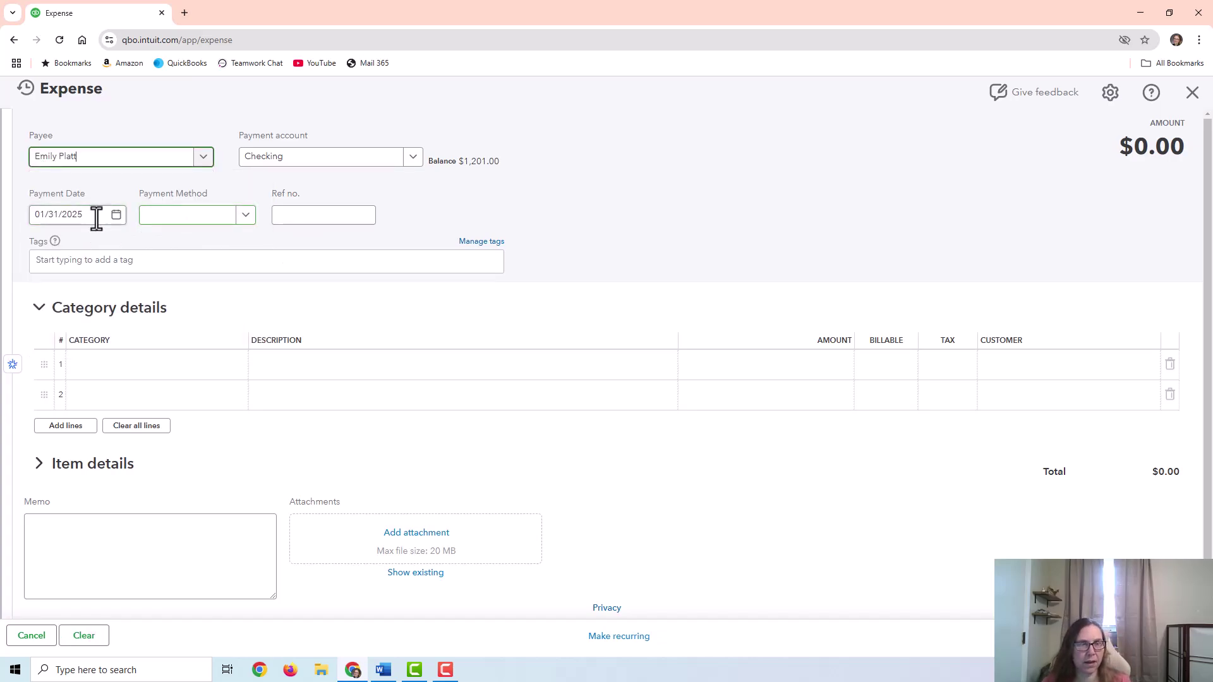
Fill the first category line with Payroll Expenses:Salaries & Wages and an amount of 1000.
left_click(121, 371)
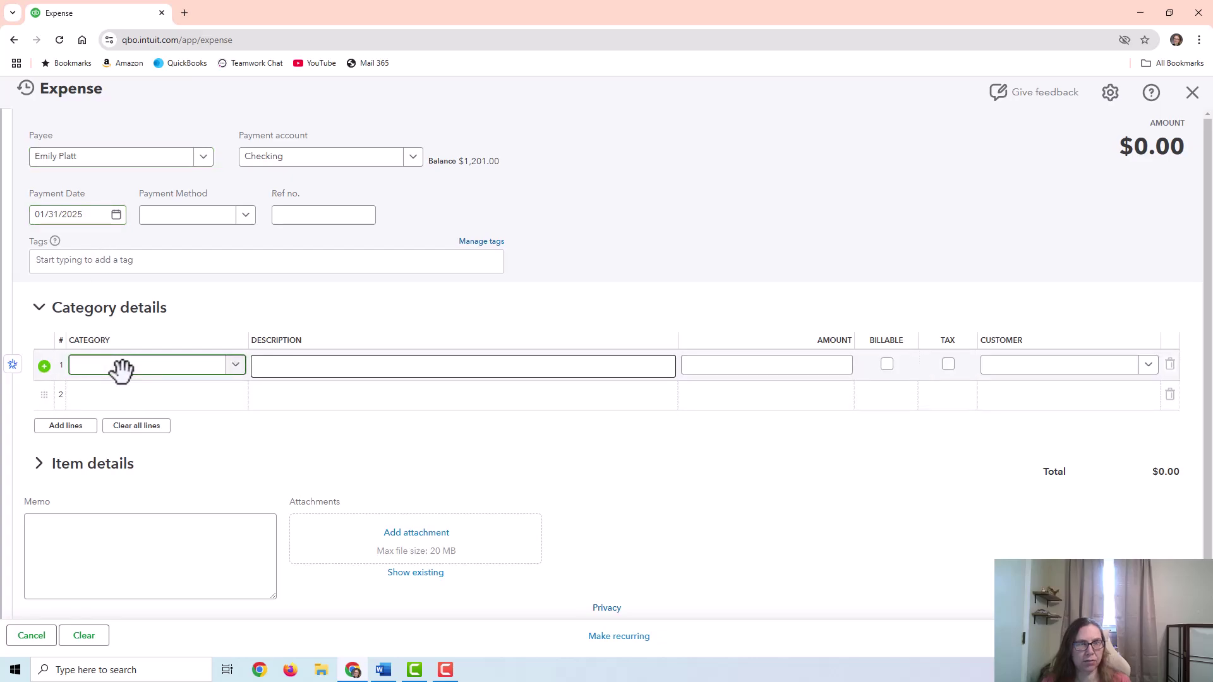
type("sal")
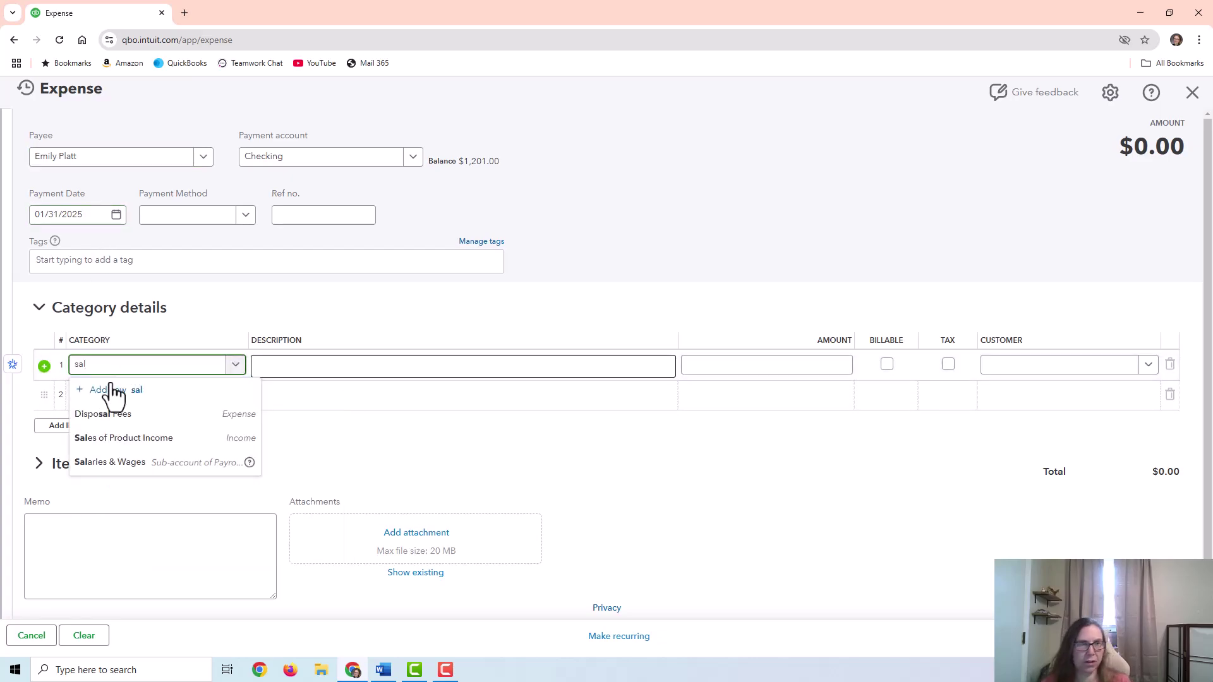
left_click(133, 463)
left_click(739, 364)
type("1000")
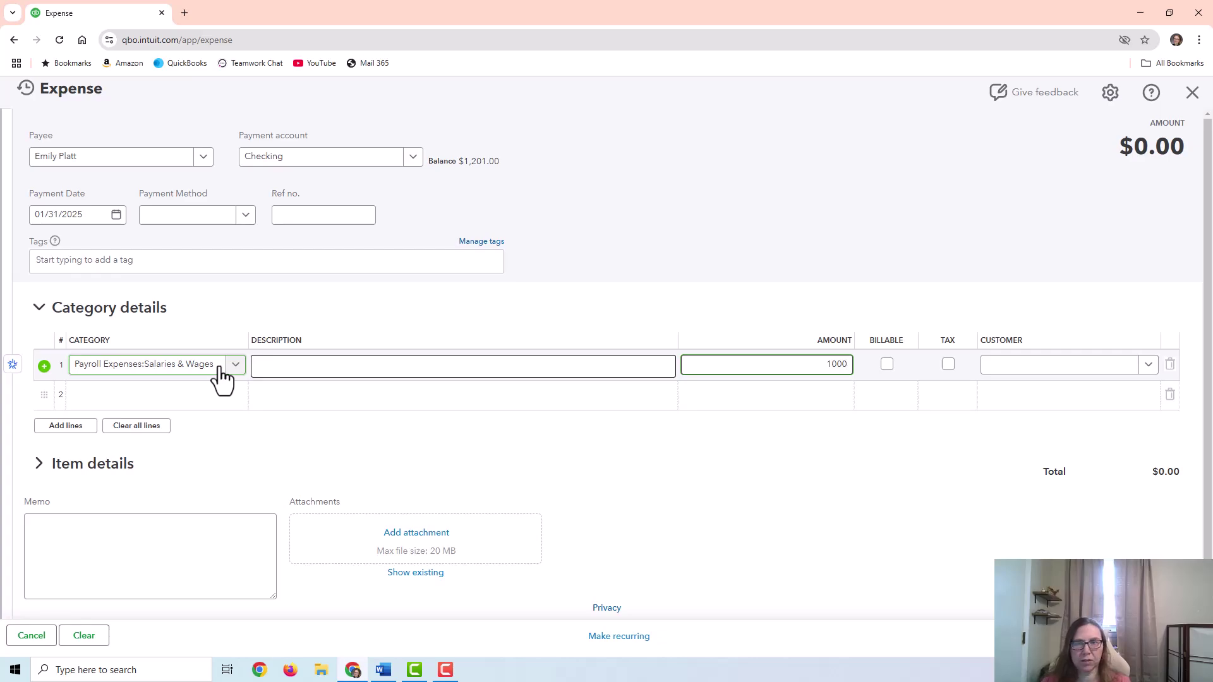
Add a second line for Payroll Taxes Payable with amount -226.50 and description "employee tax withholdings to be paid".
left_click(184, 394)
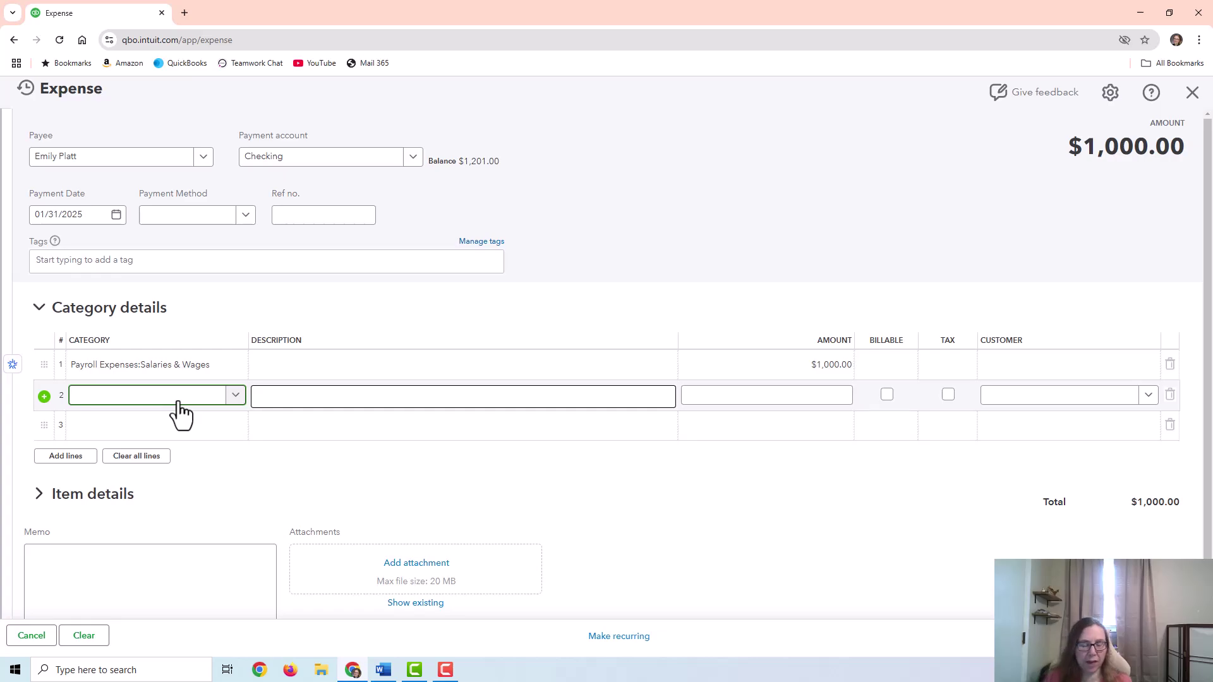
type("payr")
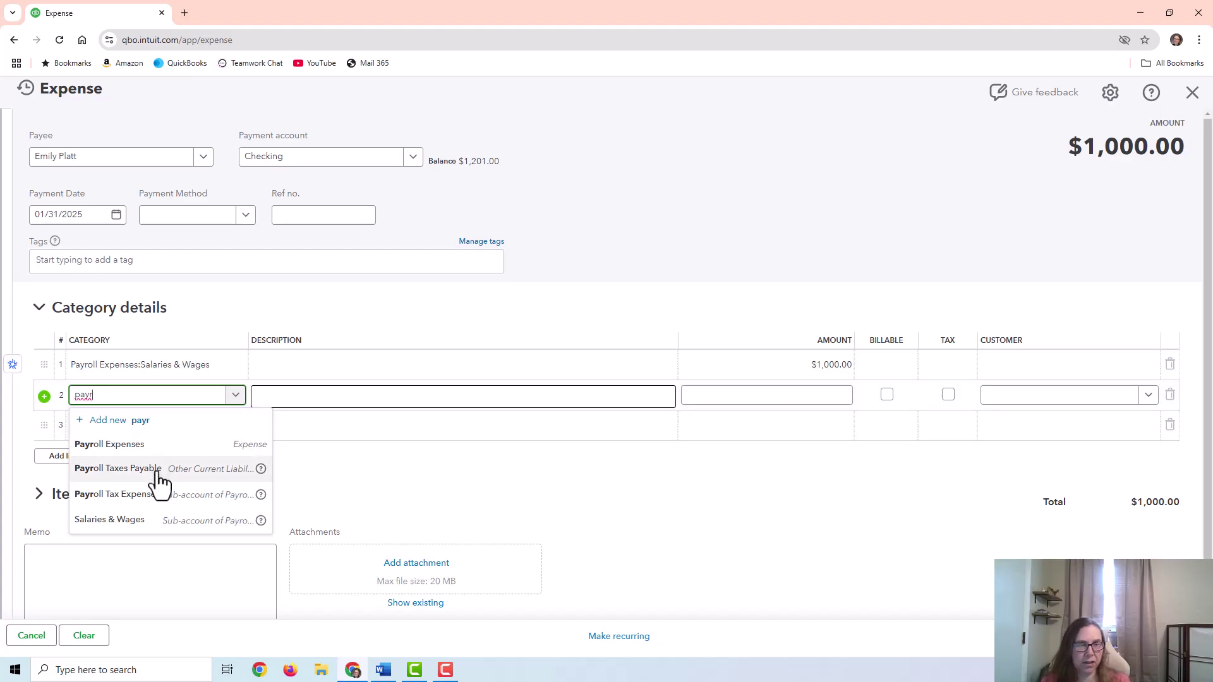
left_click(158, 470)
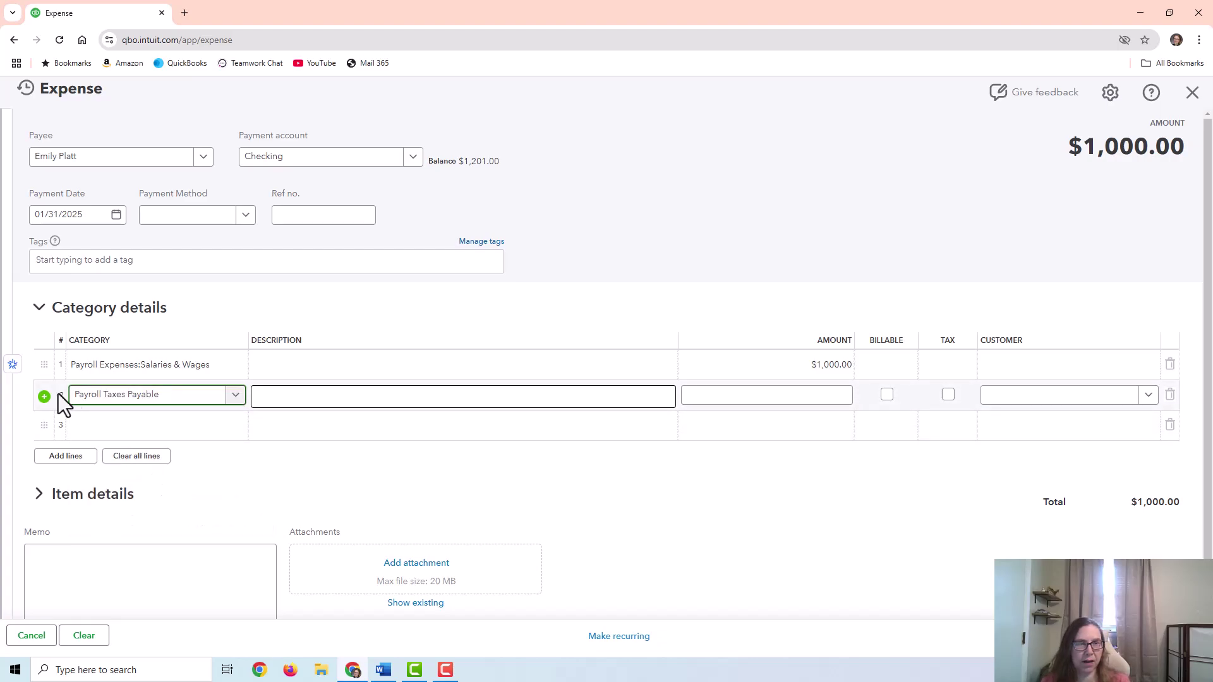
left_click(779, 395)
type("-226.50")
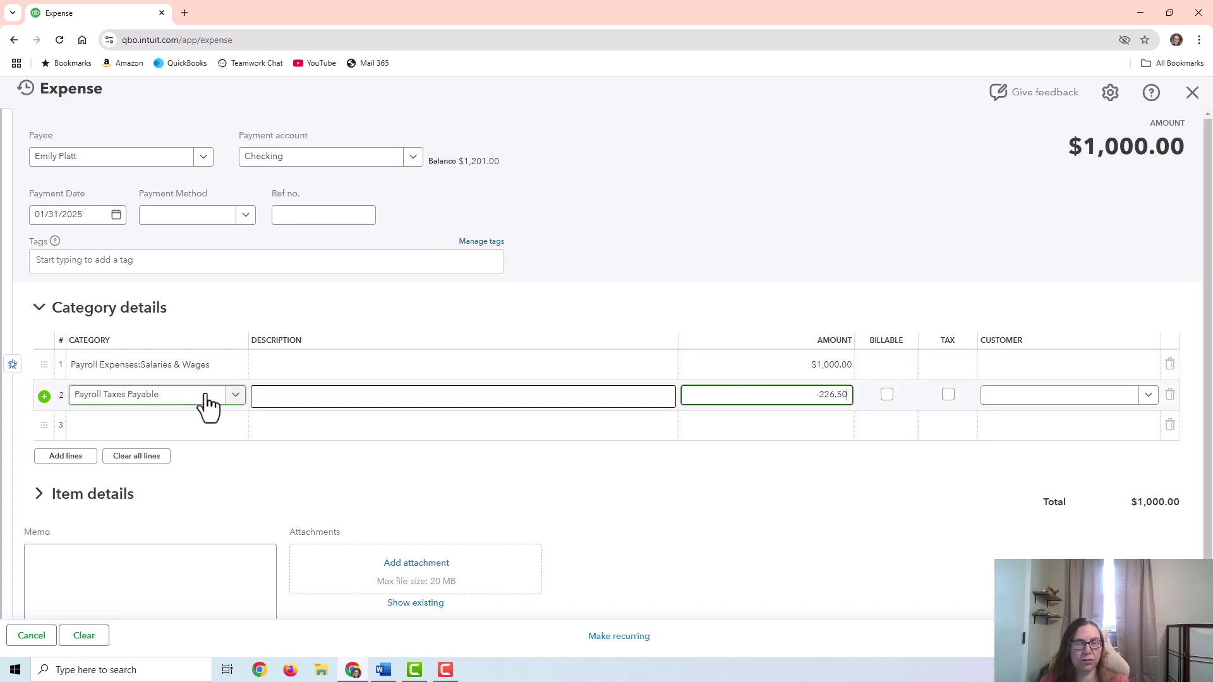
type("emp")
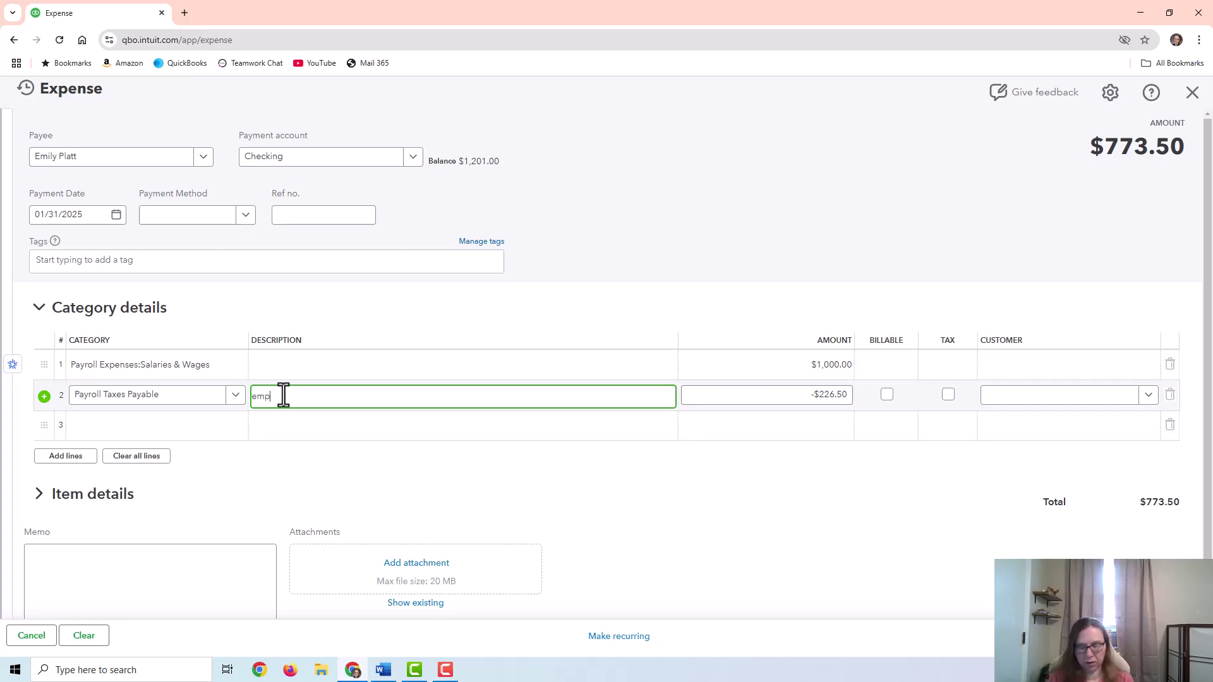
type("loyee tax w")
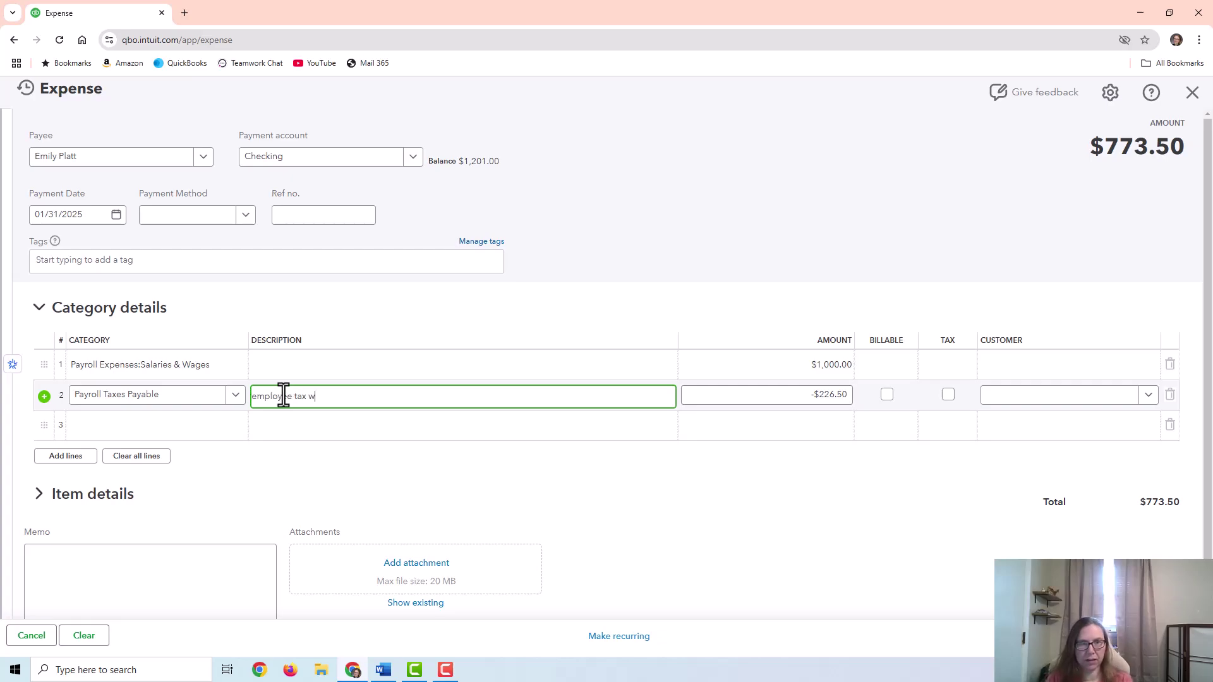
type("ithholdings to be paid")
Add a third category line for Garnishments Payable with an amount of -150.
left_click(119, 424)
type("garnish")
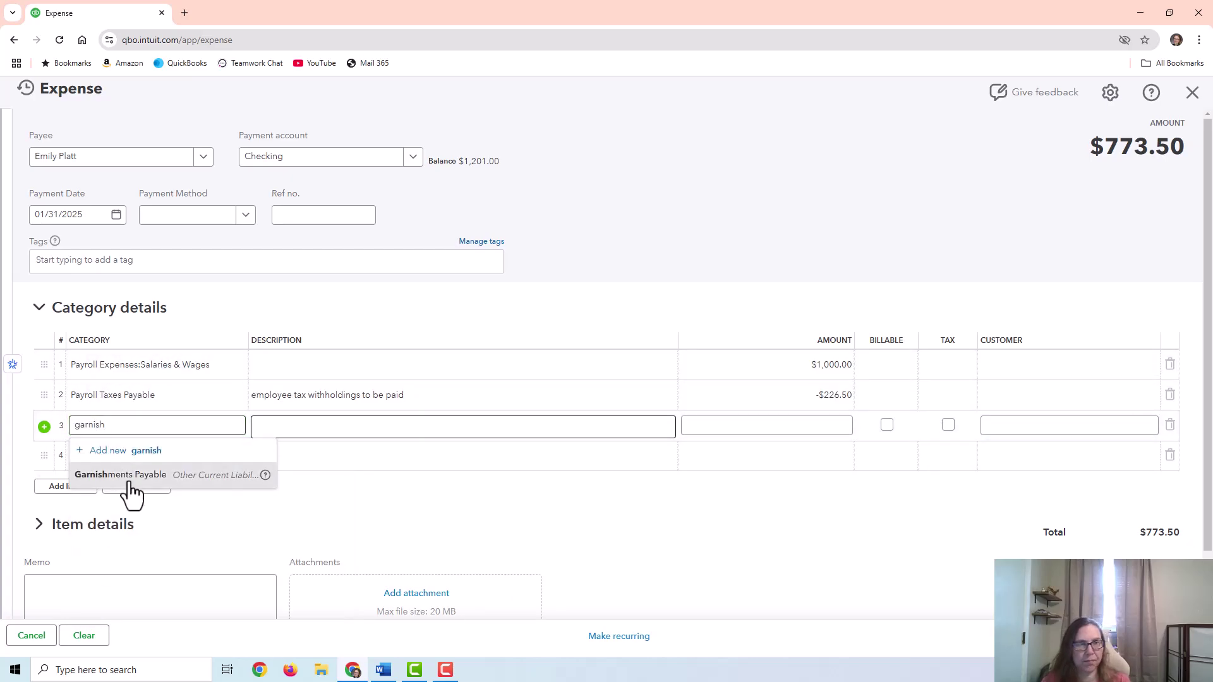
left_click(120, 475)
left_click(774, 427)
type("-150")
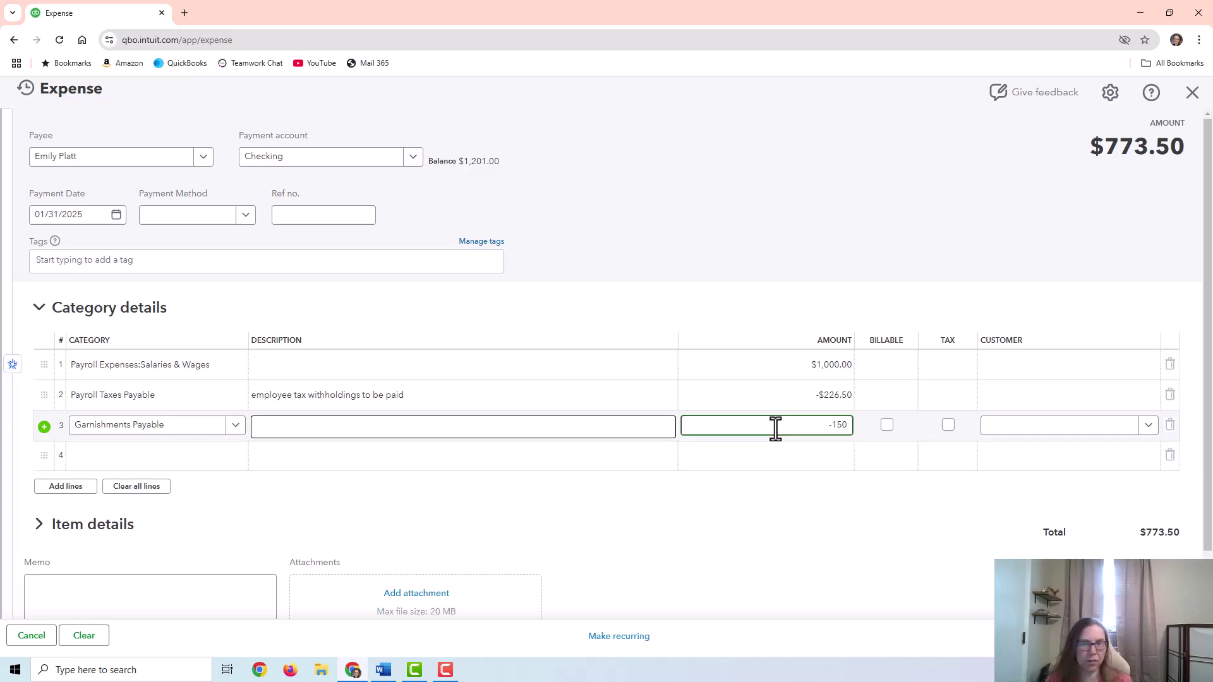
key("Tab")
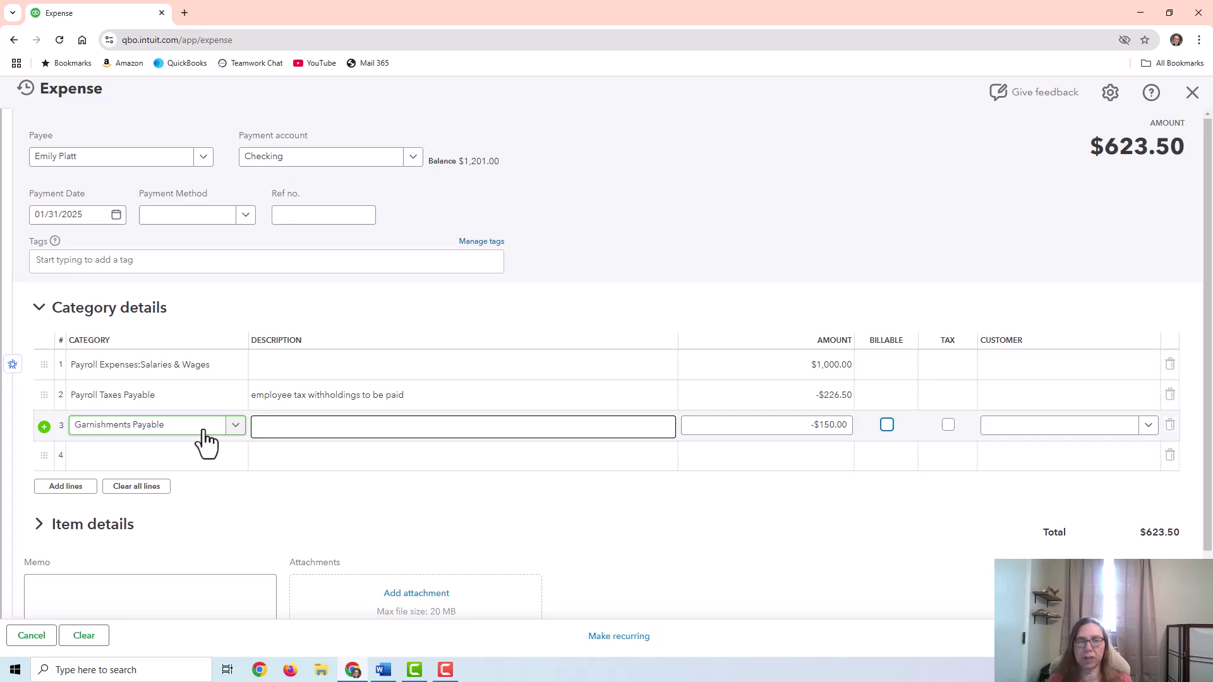
Add a fourth category line for Payroll Expenses:Payroll Tax Expense with an amount of 82.
left_click(163, 452)
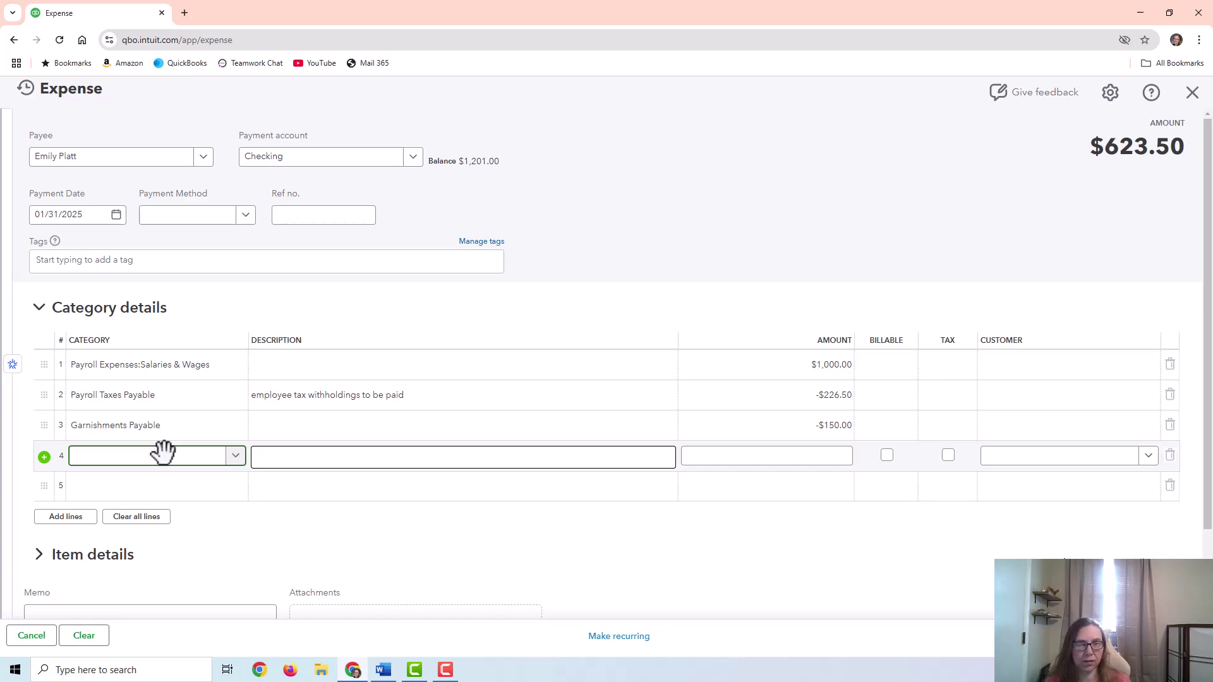
type("payroll")
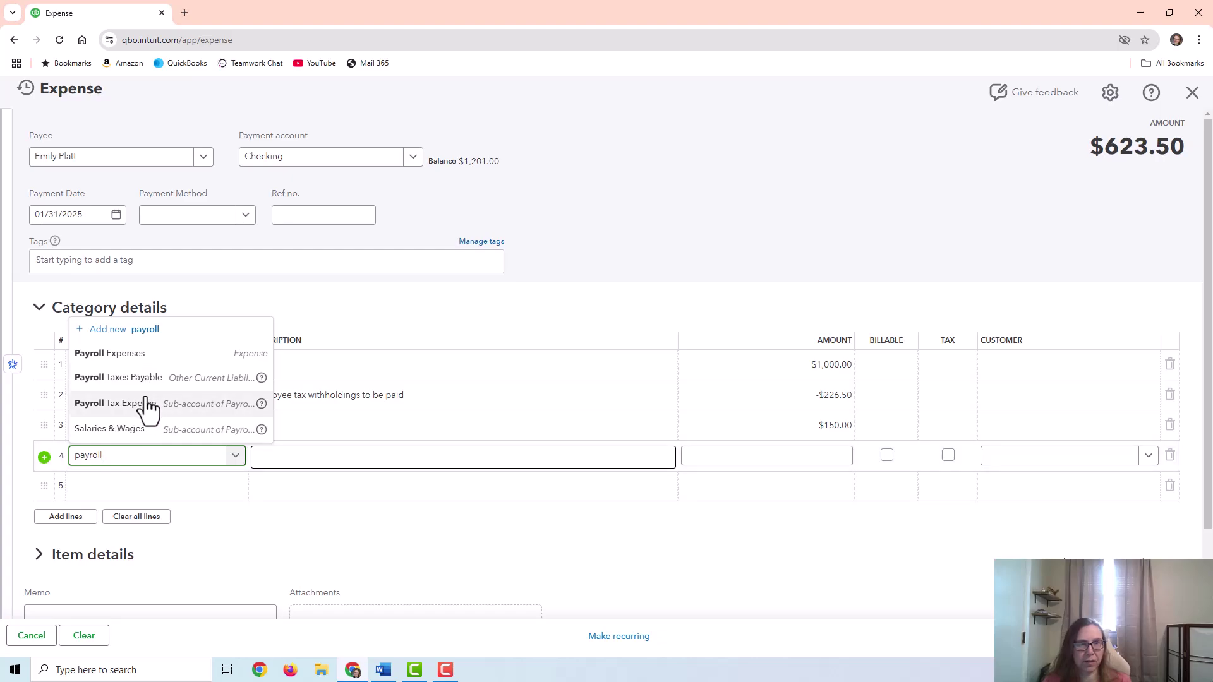
left_click(147, 404)
left_click(755, 454)
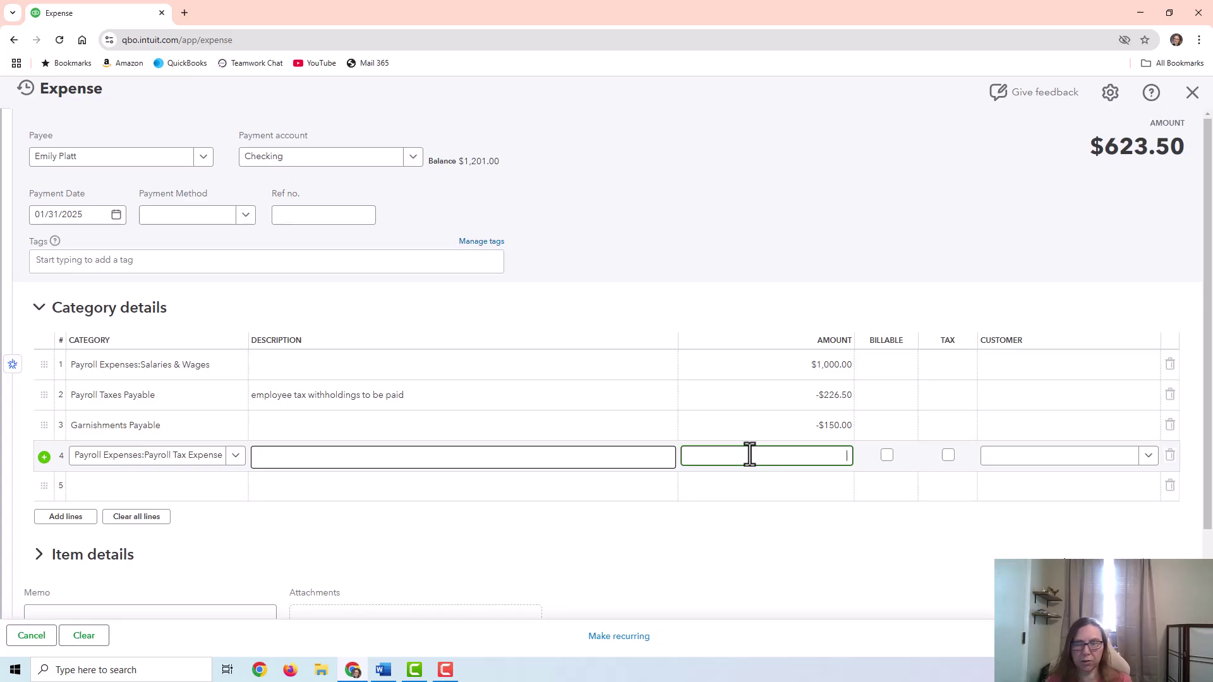
type("82")
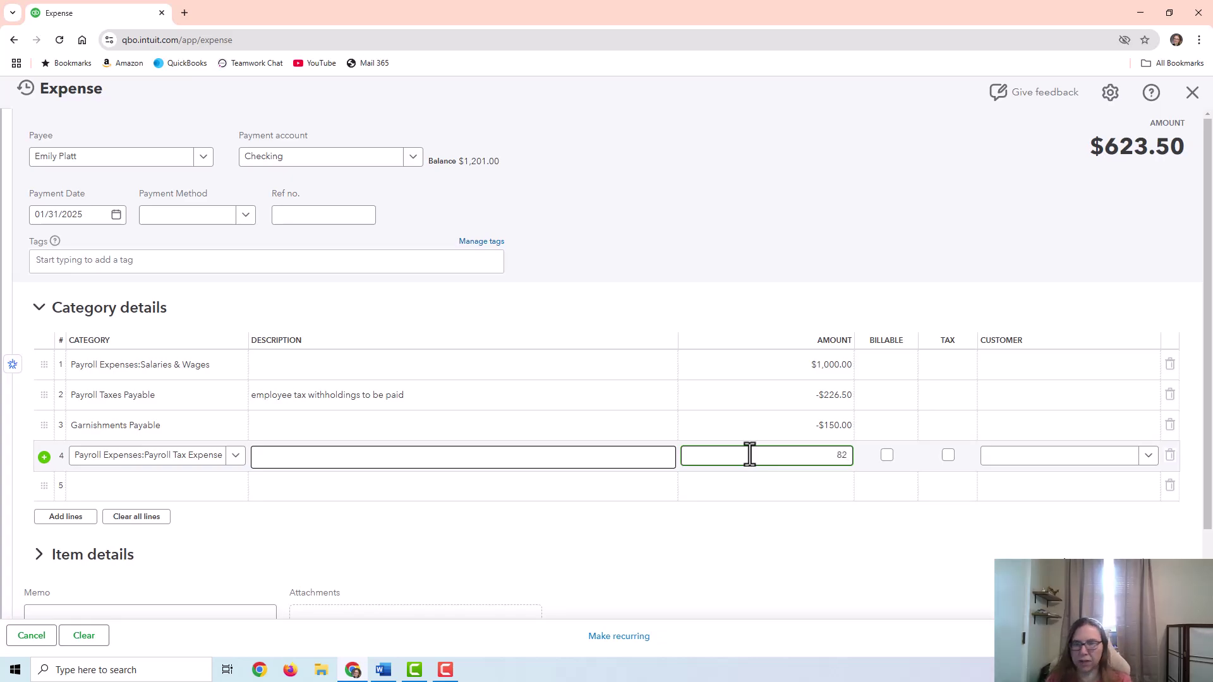
Add a fifth category line for Payroll Taxes Payable with an amount of -82.
left_click(164, 488)
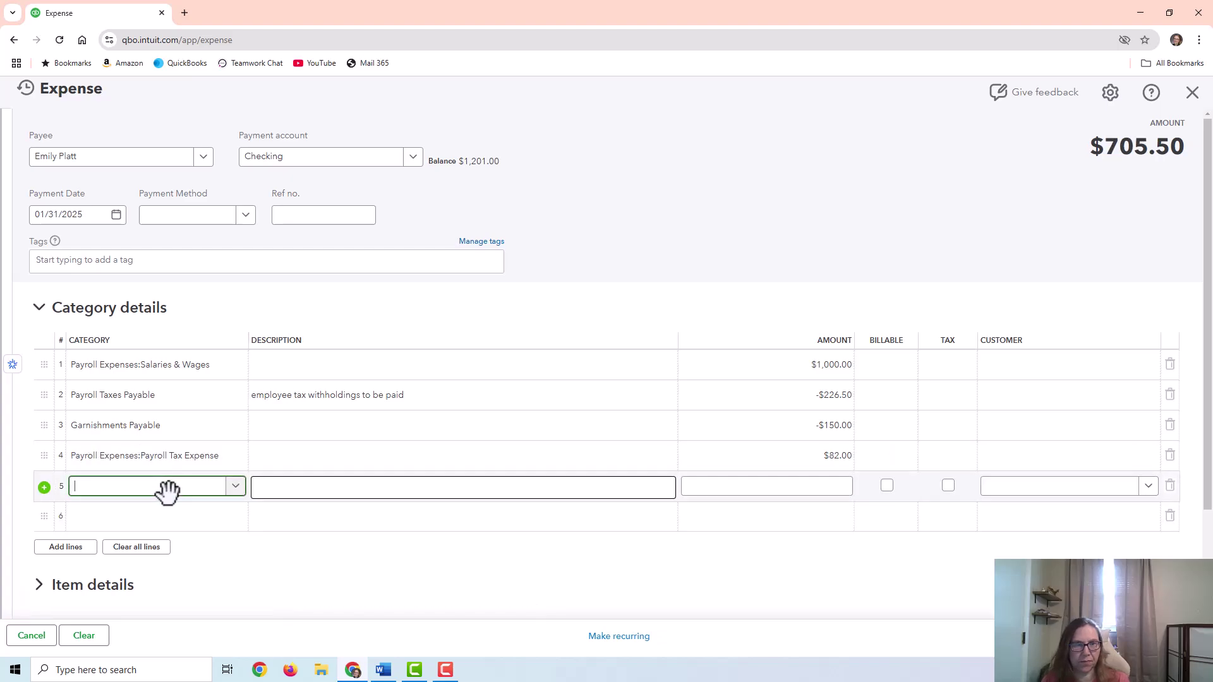
type("payr")
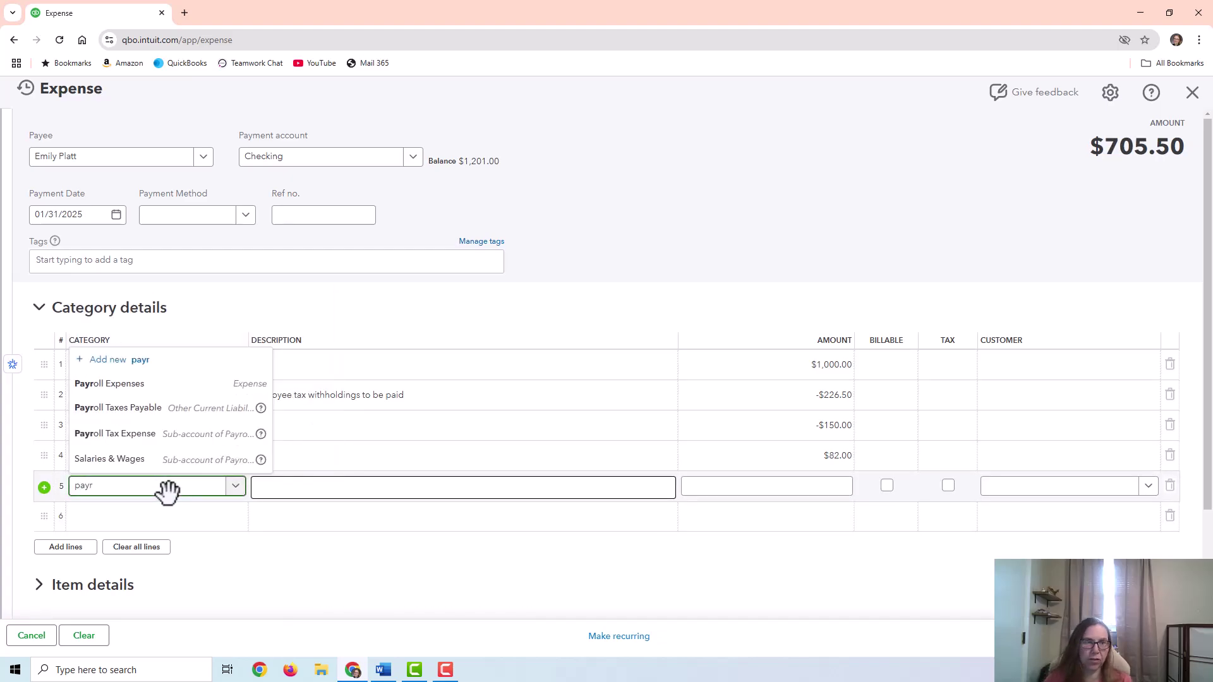
left_click(145, 409)
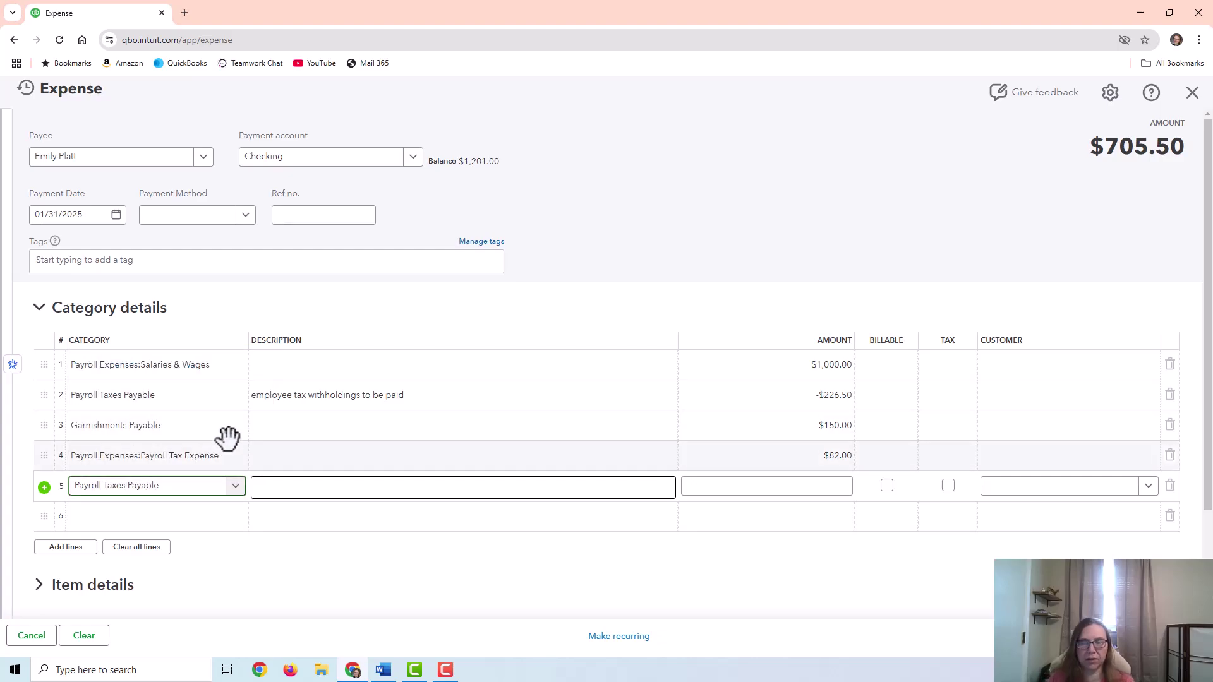
left_click(706, 487)
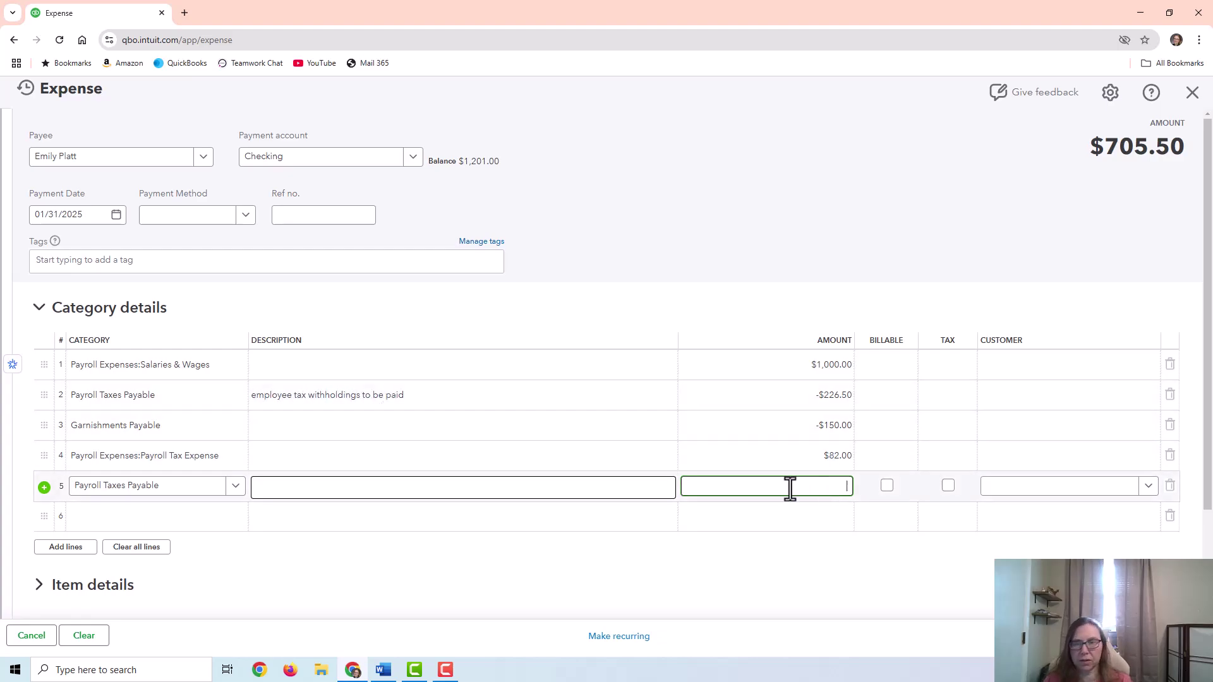
type("-$")
type("82")
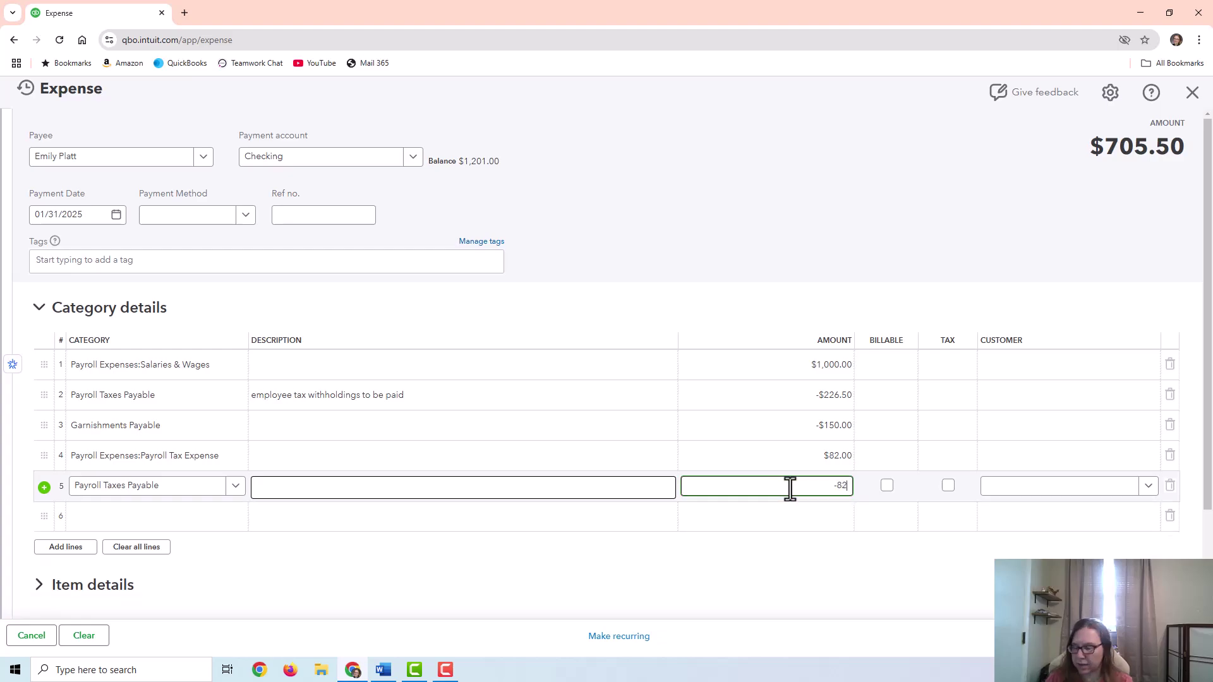
left_click(618, 488)
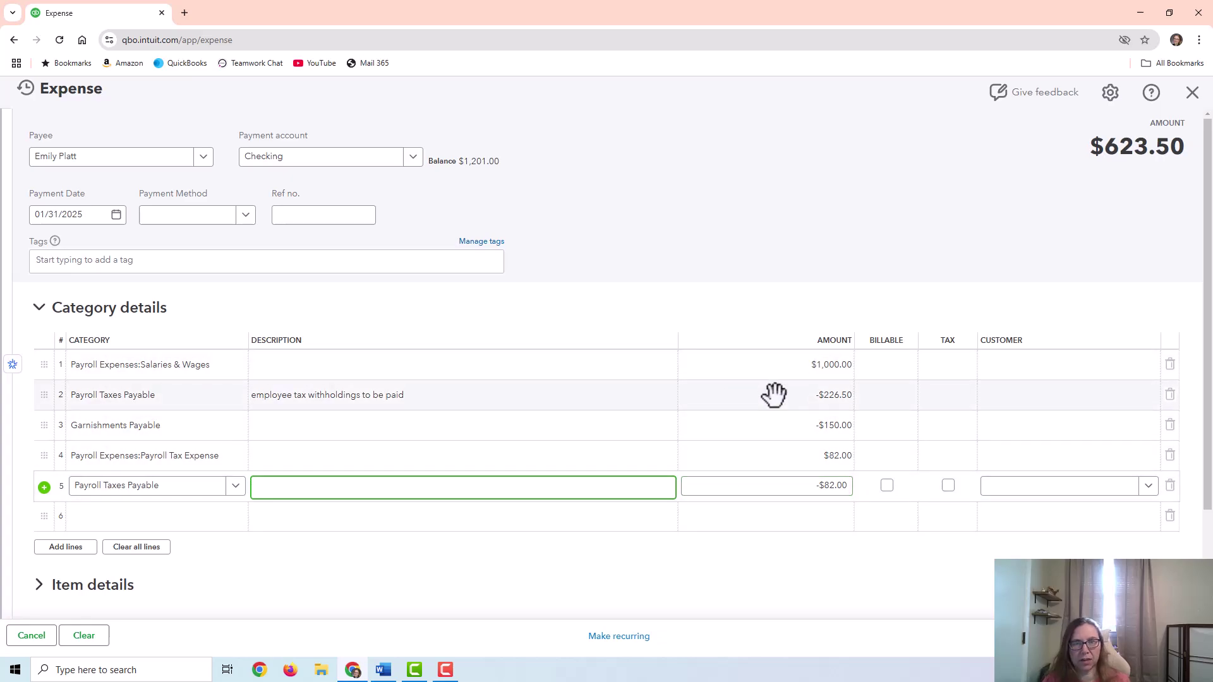
left_click(744, 455)
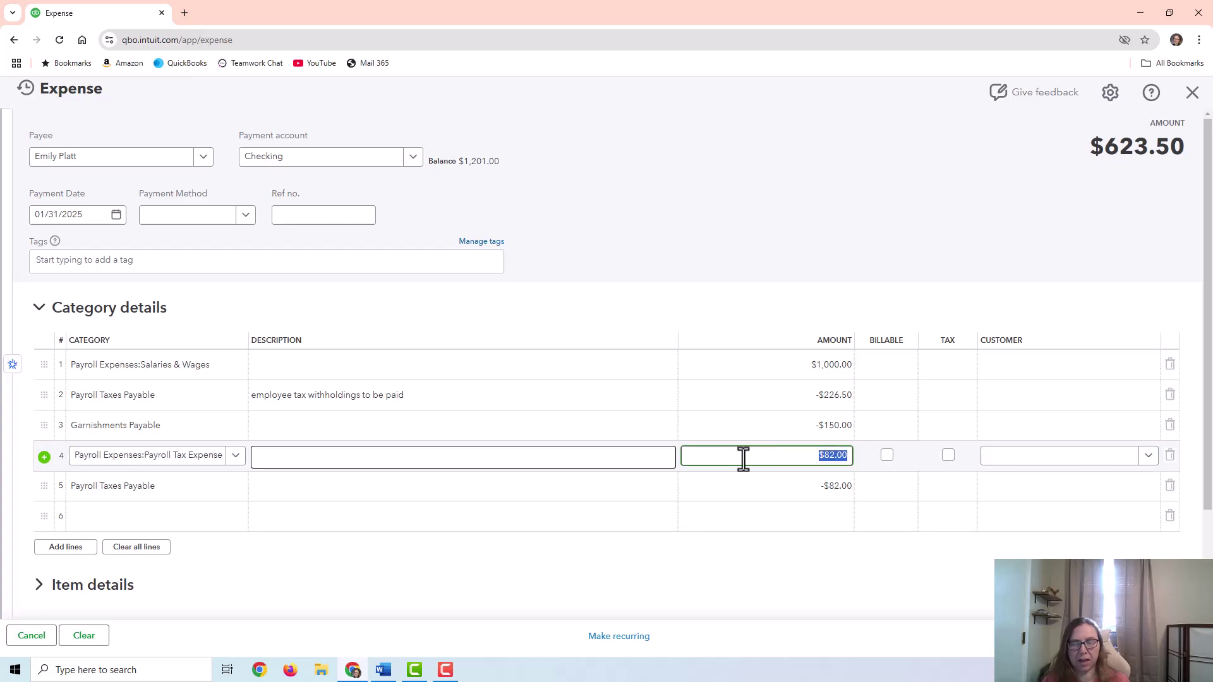
left_click(734, 496)
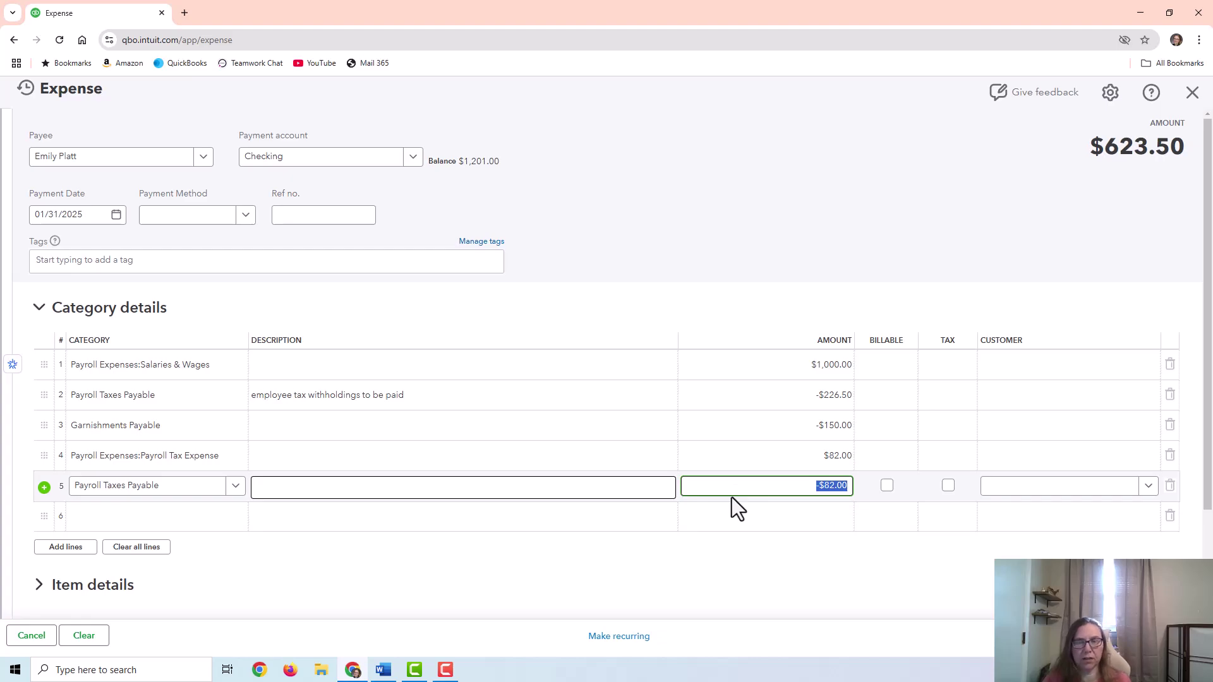
Describe lines 1, 3, 4 and 5 as "gross pay", "garnishment deduction to be paid to agency", "employer payroll tax expense" and "employer payroll tax to be paid".
left_click(349, 363)
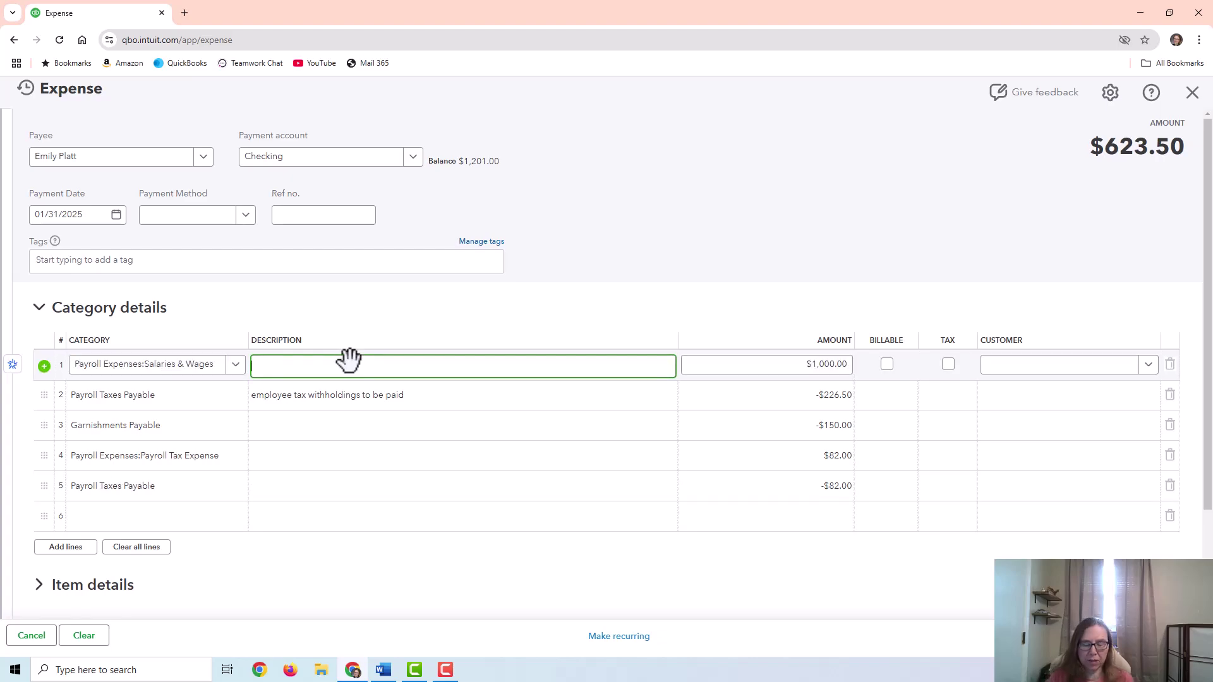
type("gross pay")
left_click(329, 424)
type("garnishment deduction to be paid to agency")
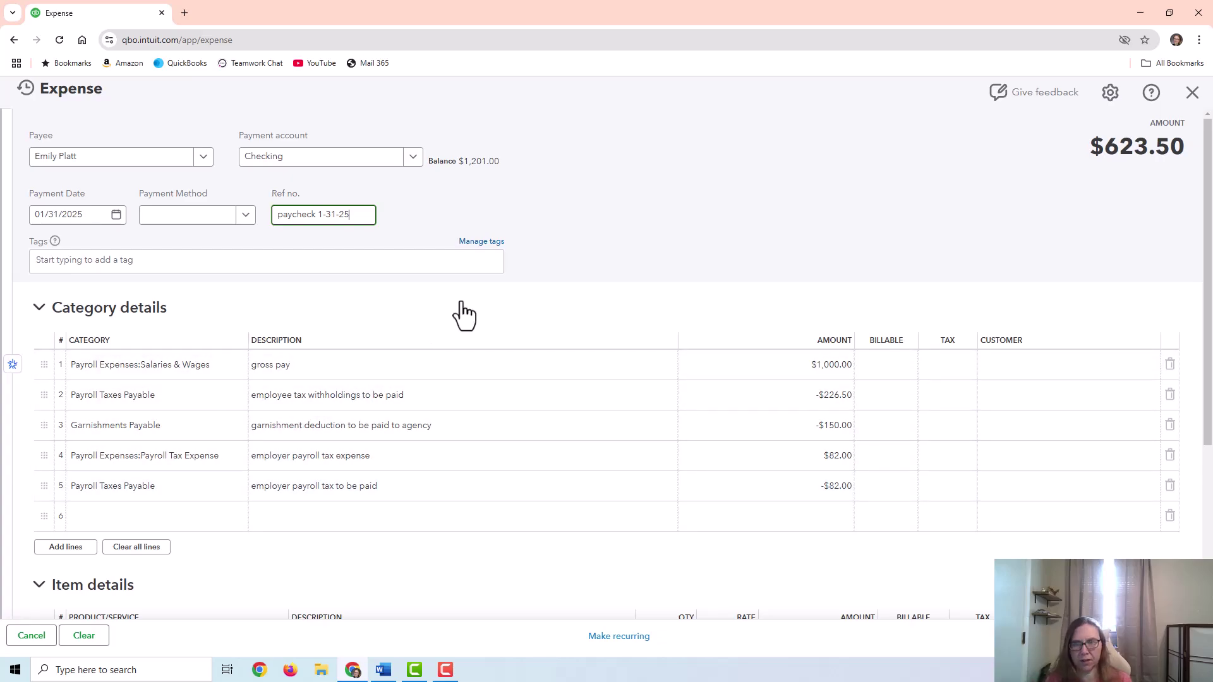
Save the expense with the reference "paycheck 1-31-25" and open the Checking account's register.
left_click(1103, 145)
left_click_drag(1102, 145, 1181, 159)
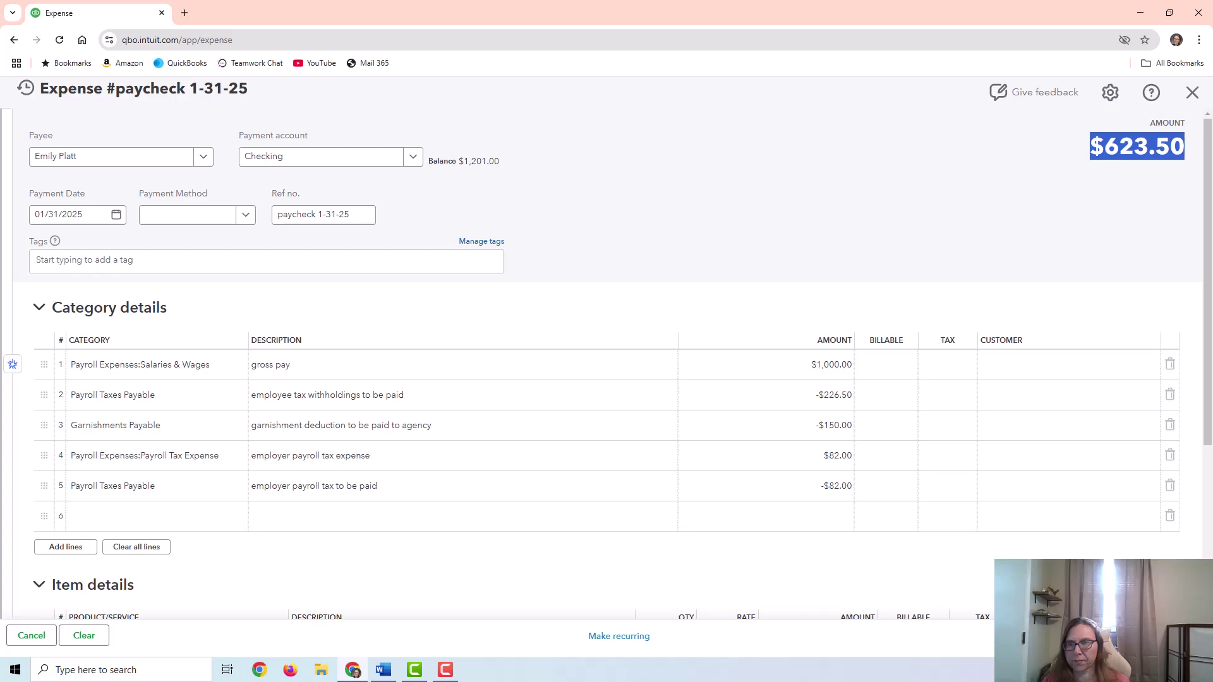
left_click(1137, 636)
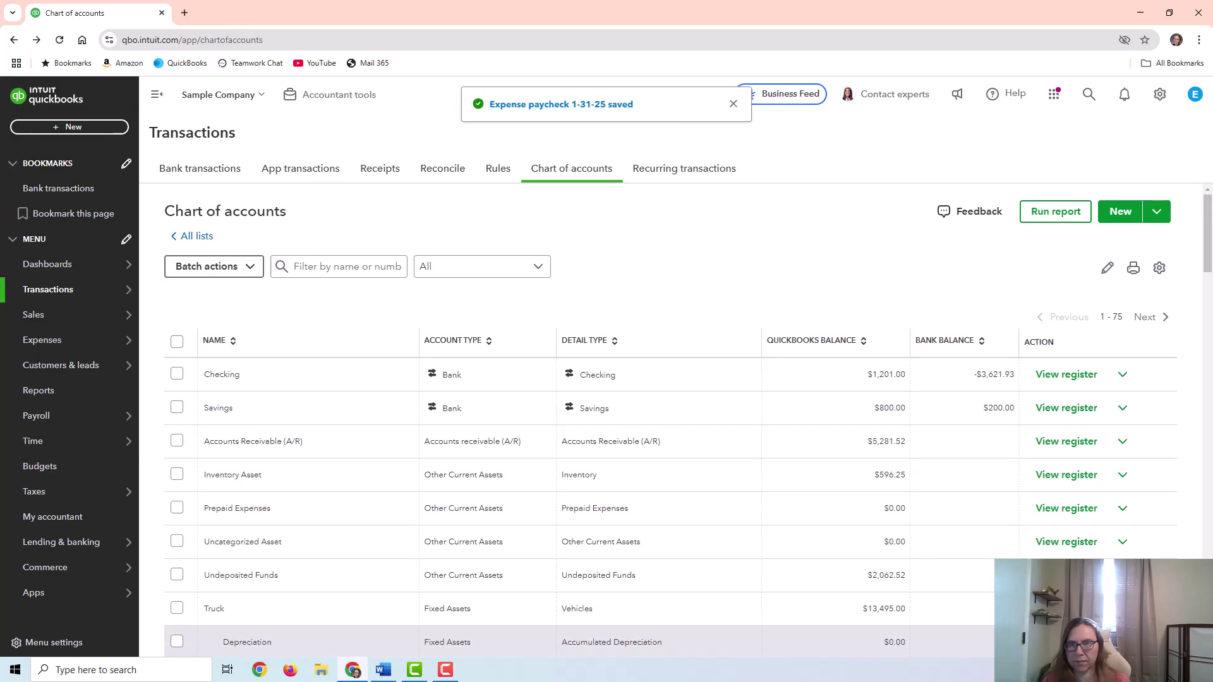
left_click(1077, 378)
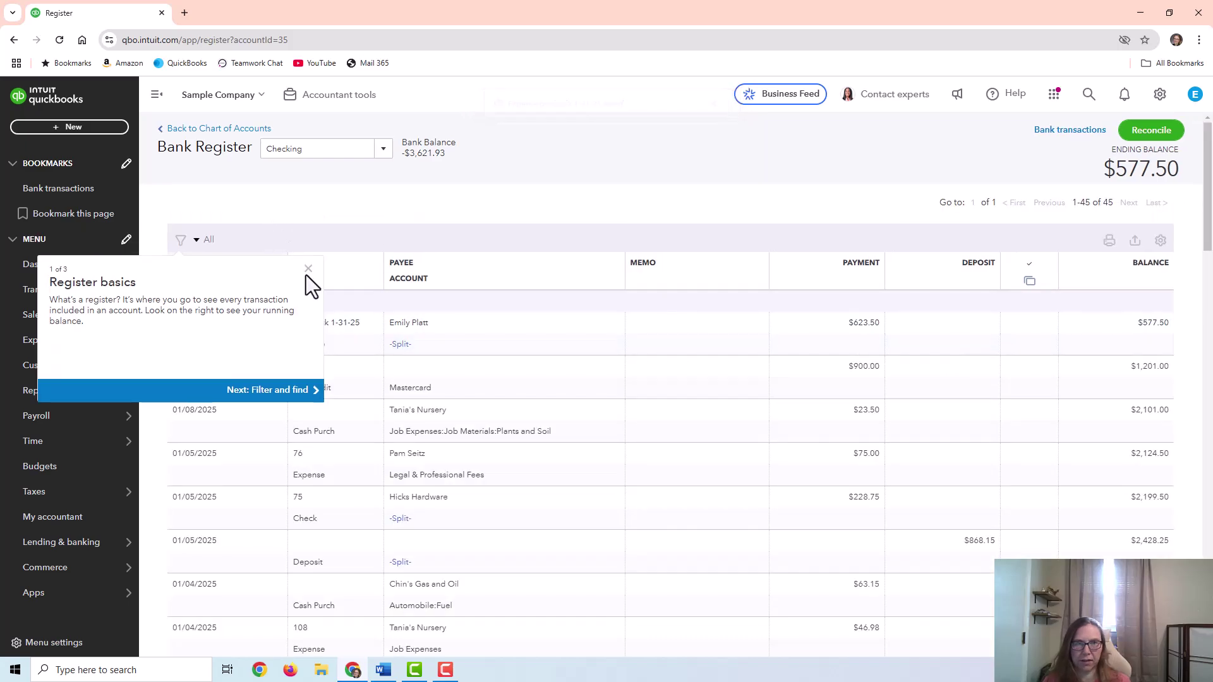
left_click(309, 268)
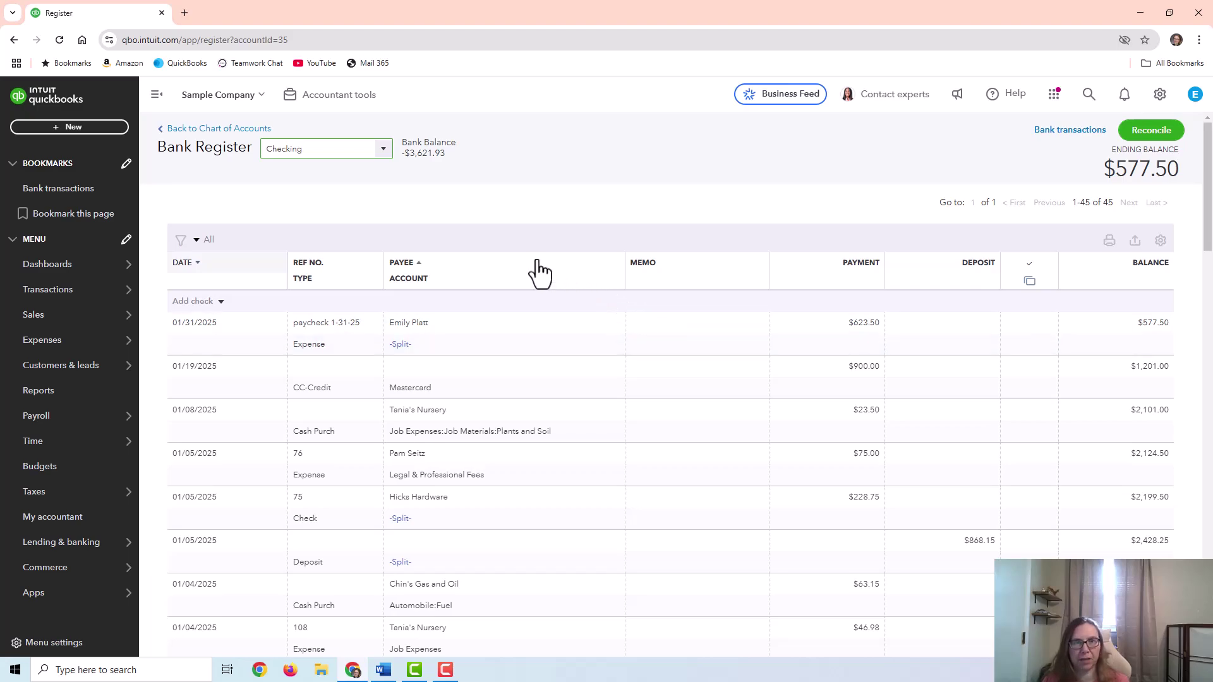
Create a new expense from Checking with a first category line for Payroll Taxes Payable and an amount of 226.50.
left_click(101, 128)
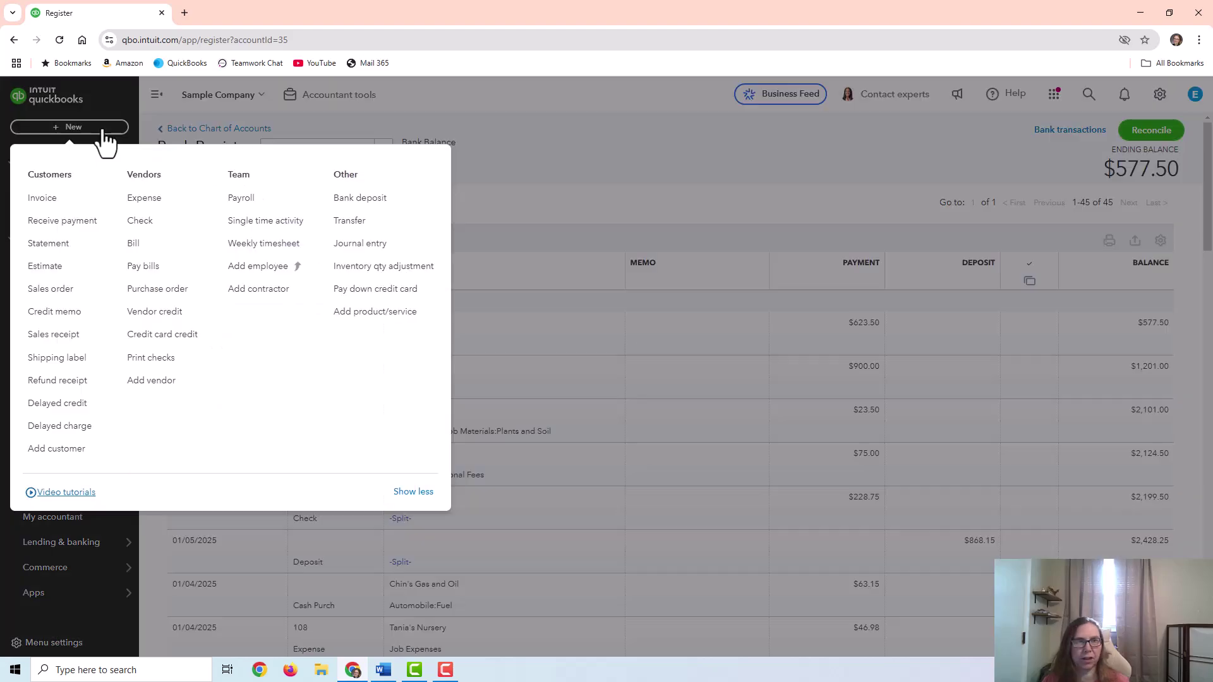
left_click(150, 198)
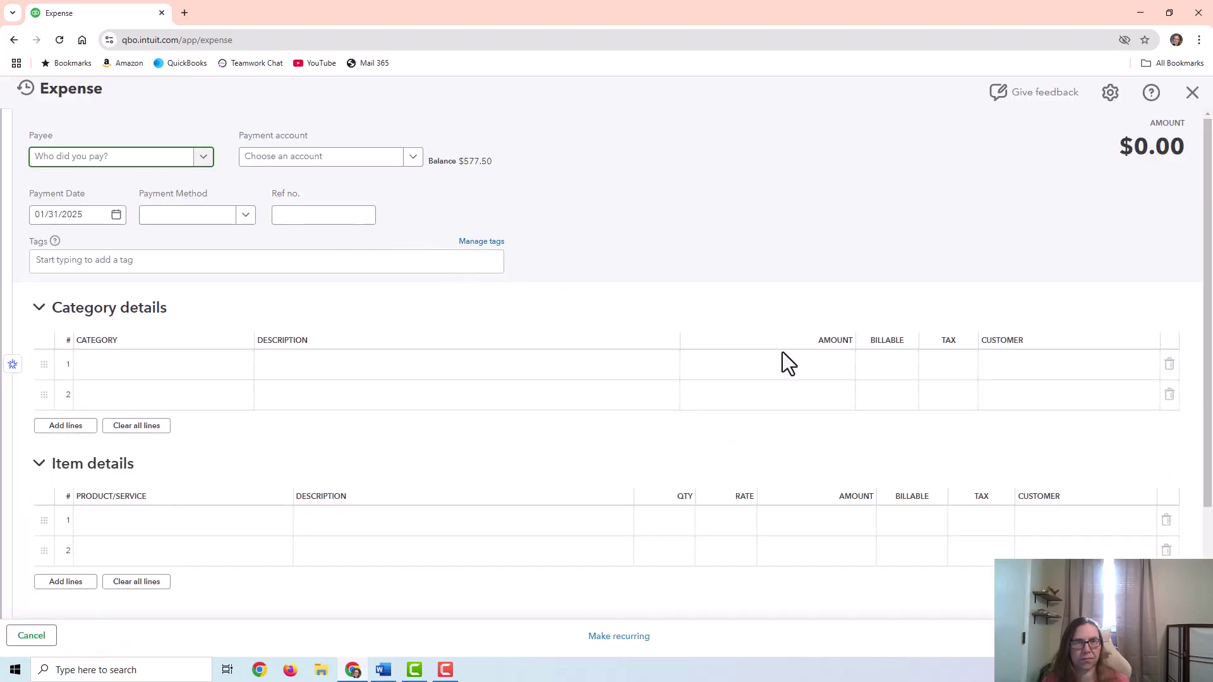
left_click(763, 361)
type("226.50")
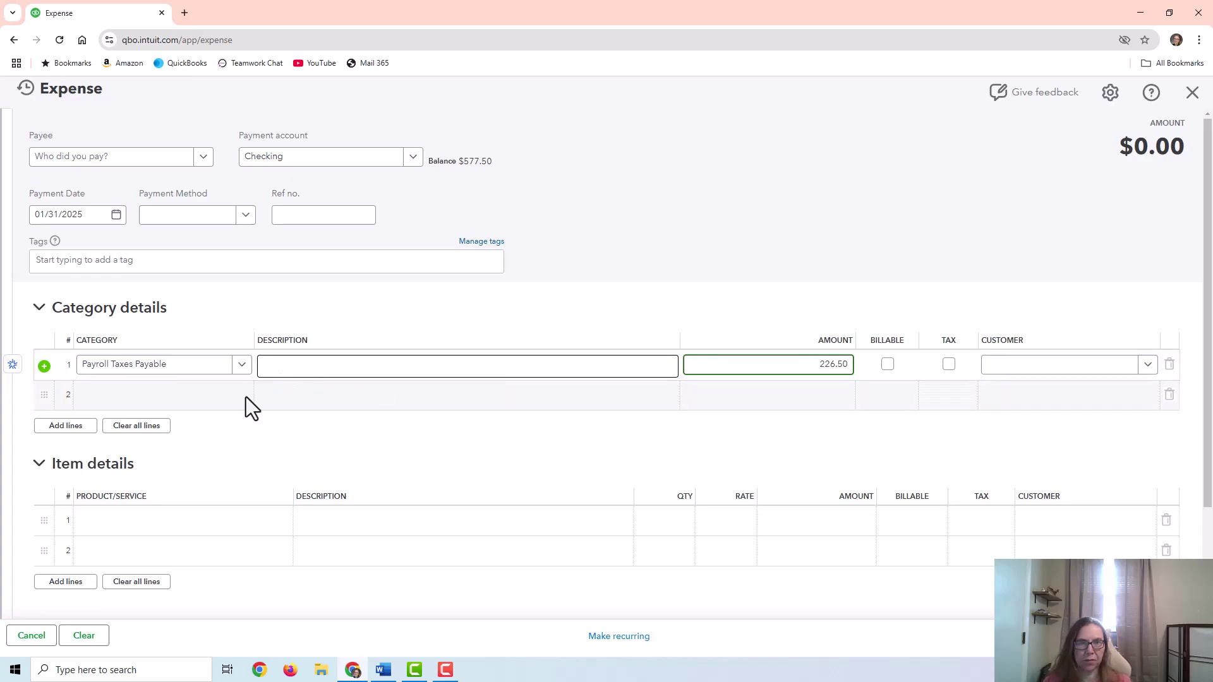
Add a second category line for Payroll Taxes Payable with an amount of 82.
left_click(190, 395)
type("payroll")
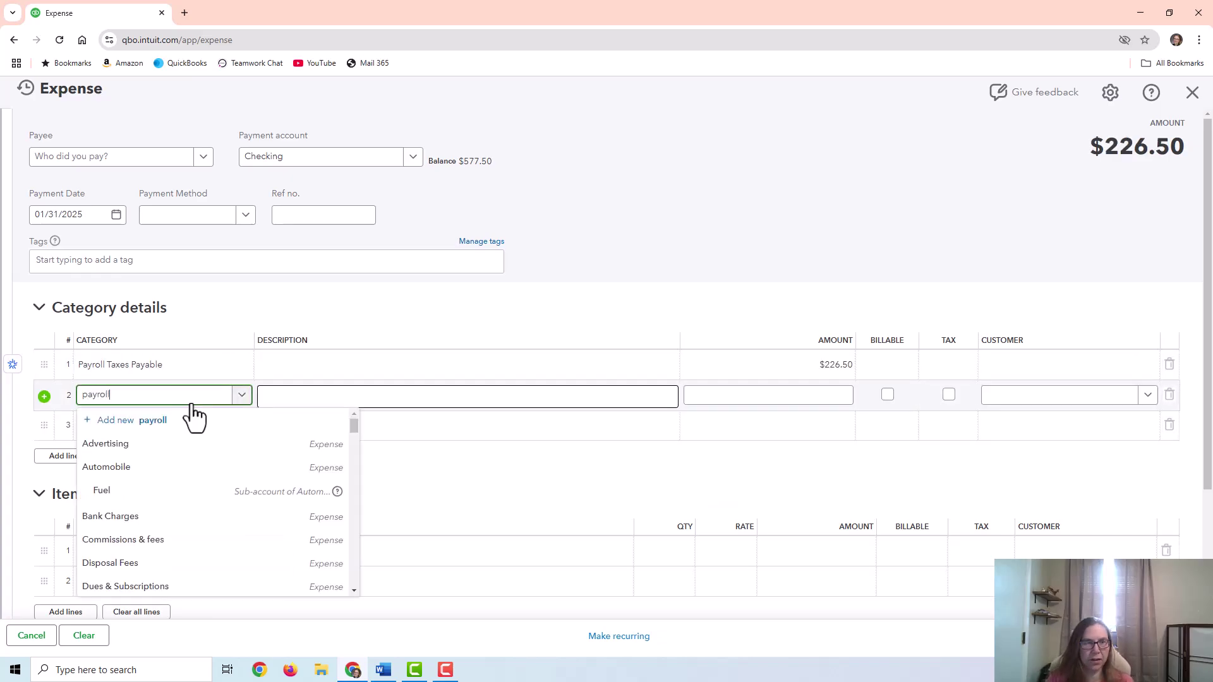
left_click(182, 467)
left_click(805, 393)
type("82")
left_click(768, 259)
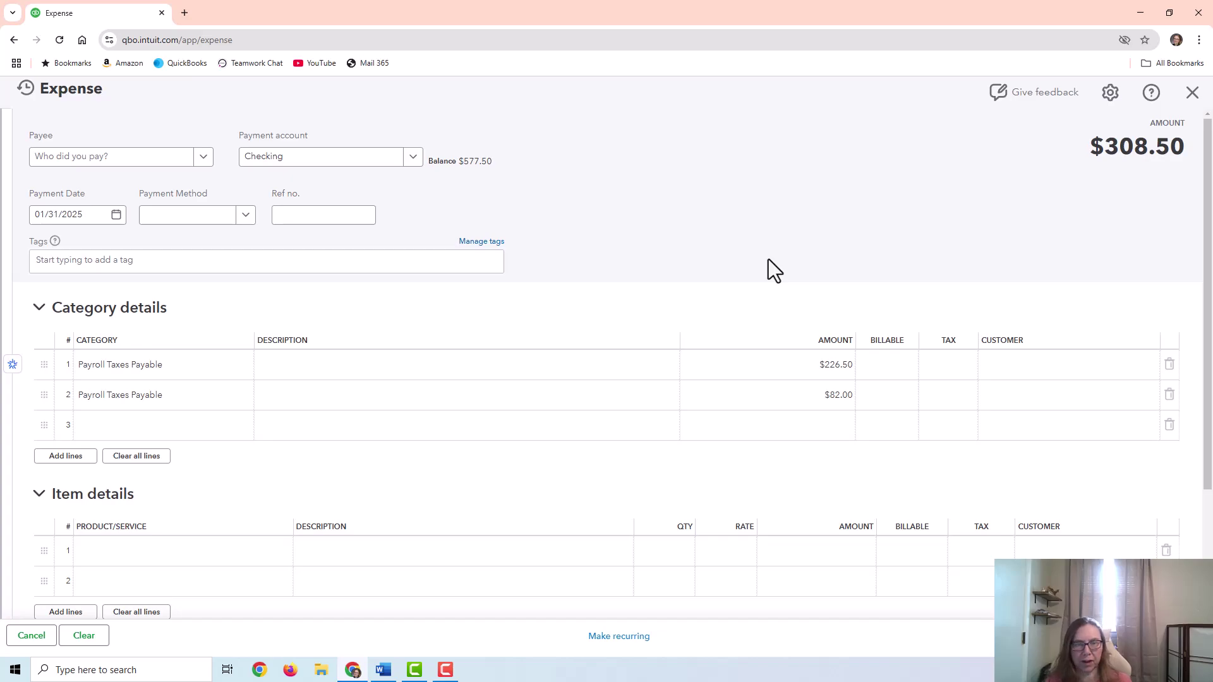
Describe the lines as "employee withholdings paid" and "employer tax liability paid", set the reference to "tax payment", and save the expense.
left_click(387, 363)
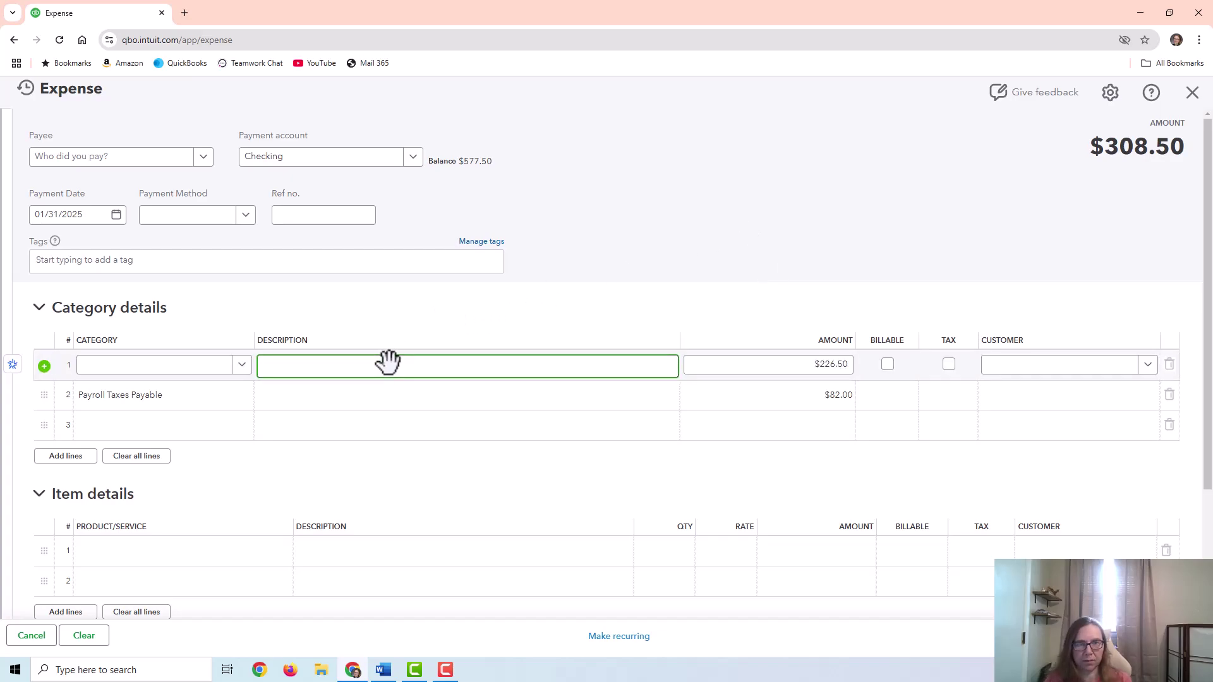
type("employee withholdings paid")
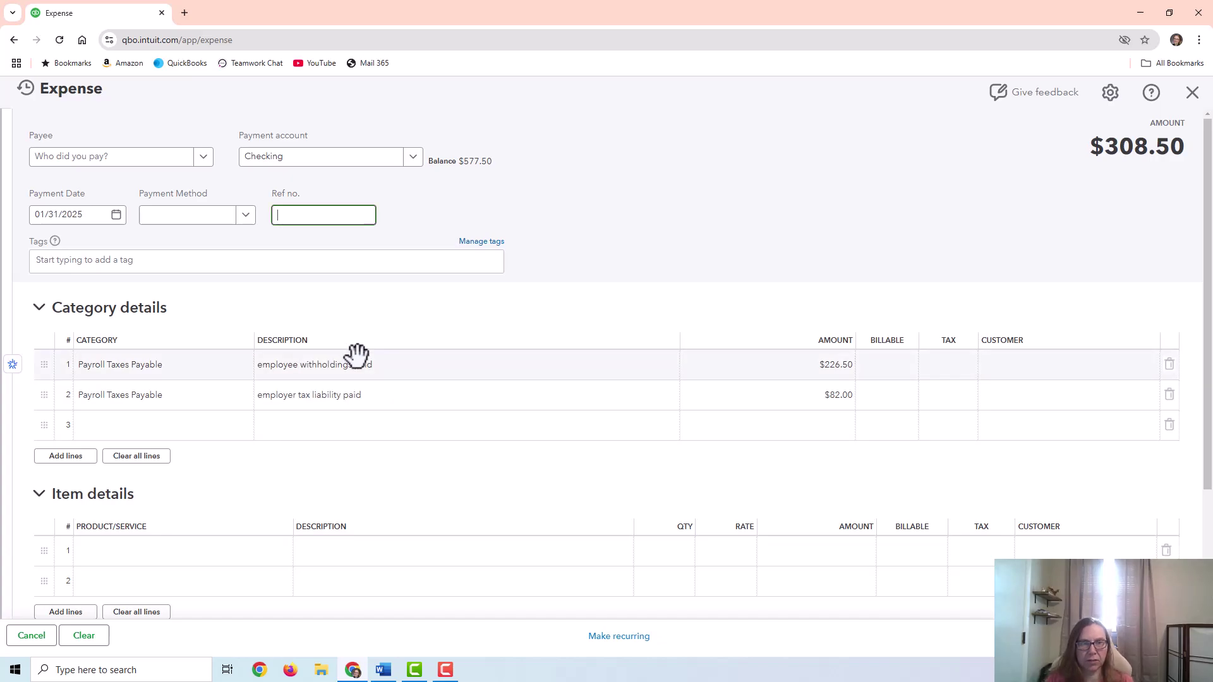
type("tax payment")
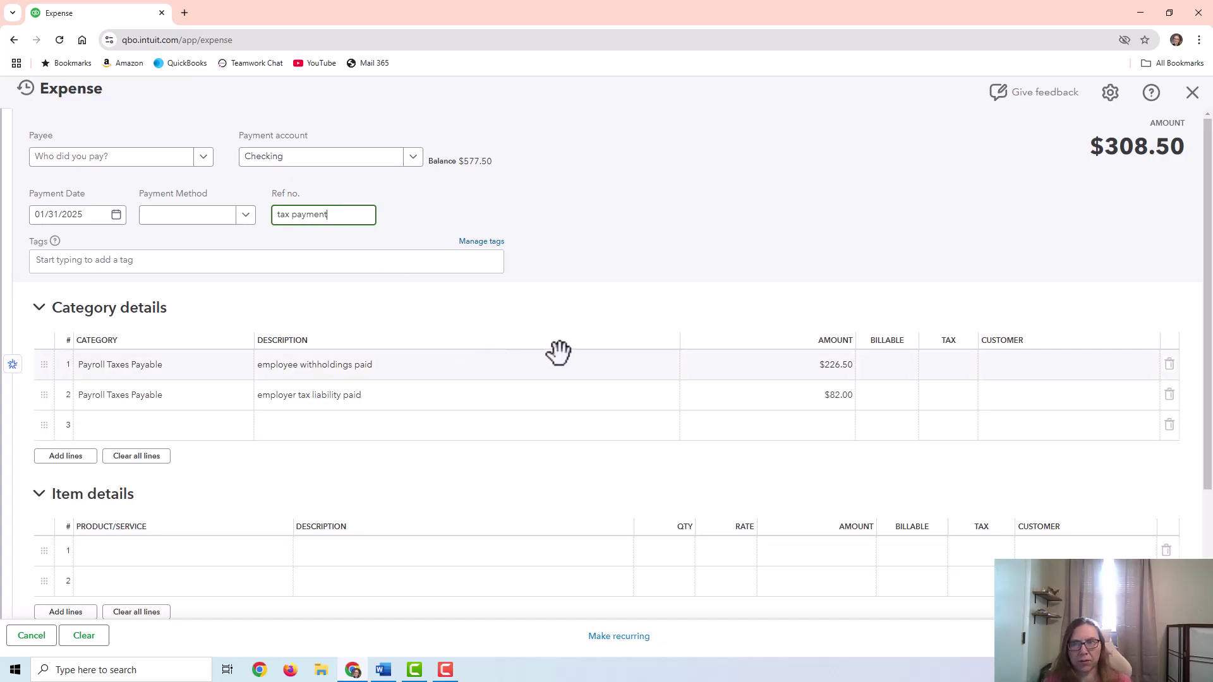
left_click_drag(1104, 150, 1186, 153)
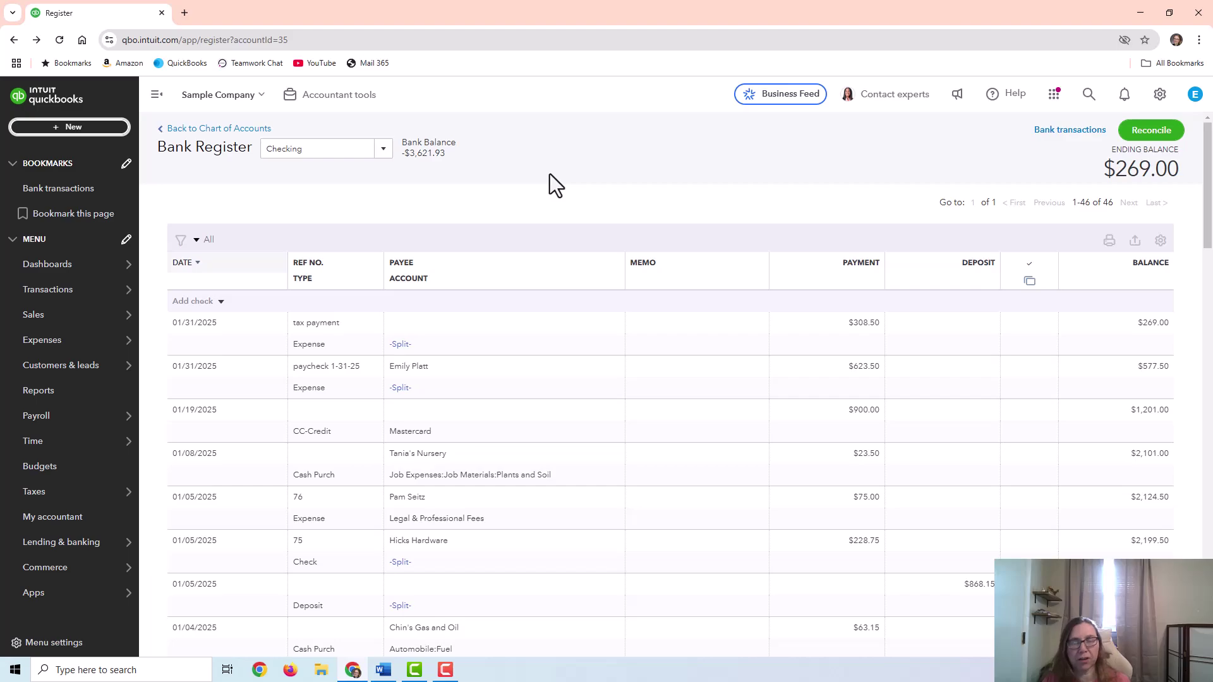
left_click(83, 129)
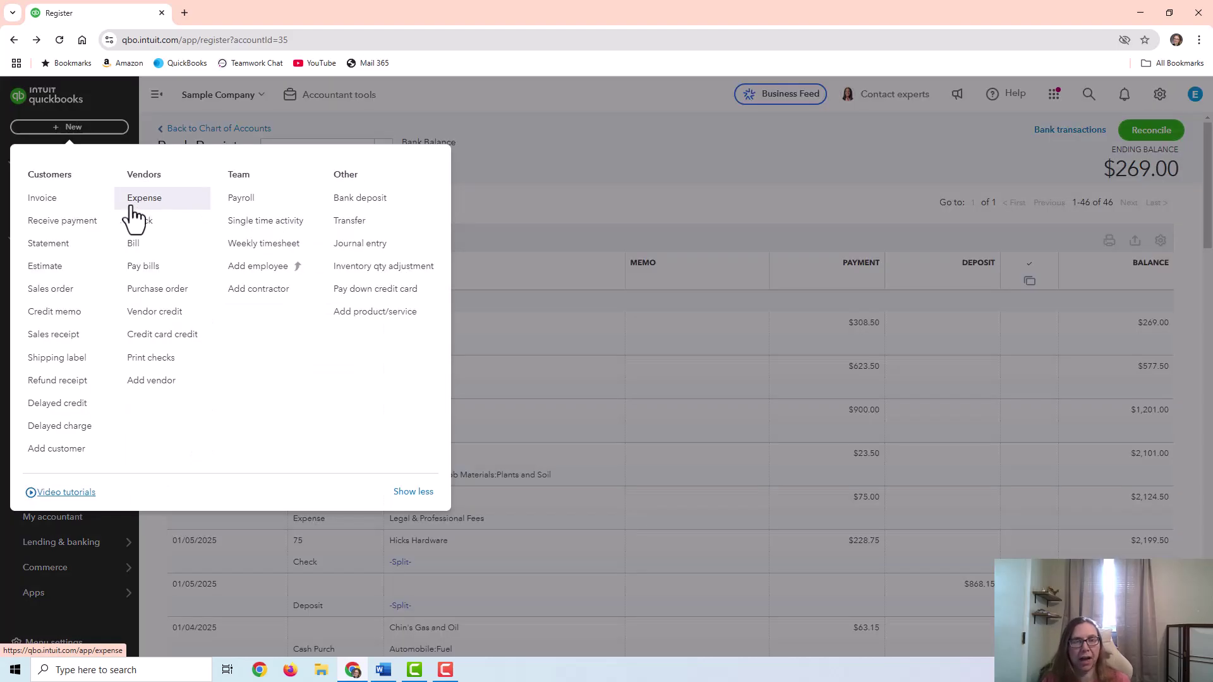
left_click(147, 206)
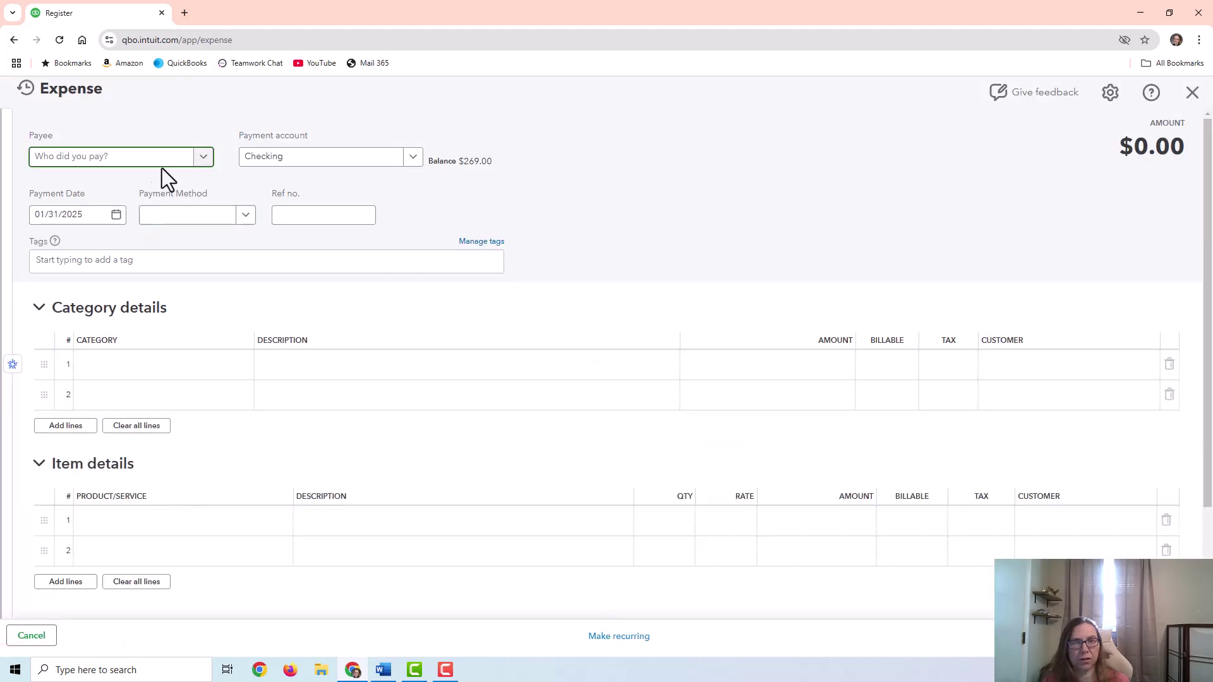
left_click(166, 364)
type("ganr")
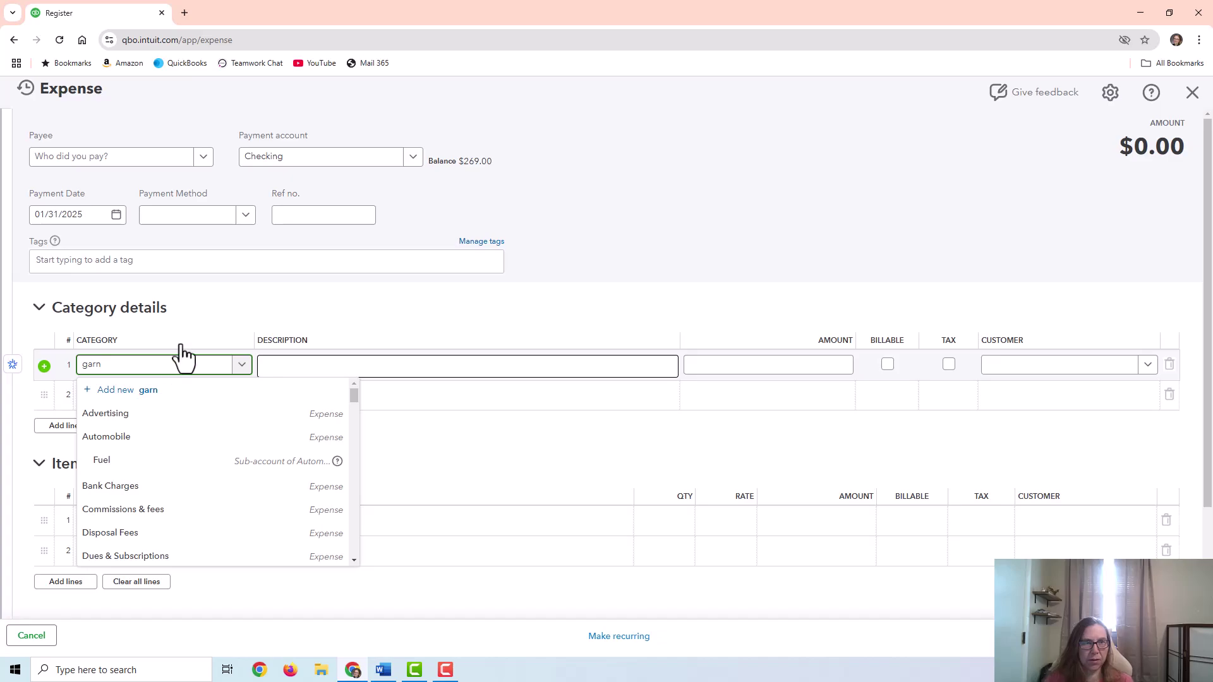
left_click(177, 416)
left_click(300, 367)
type("ayment")
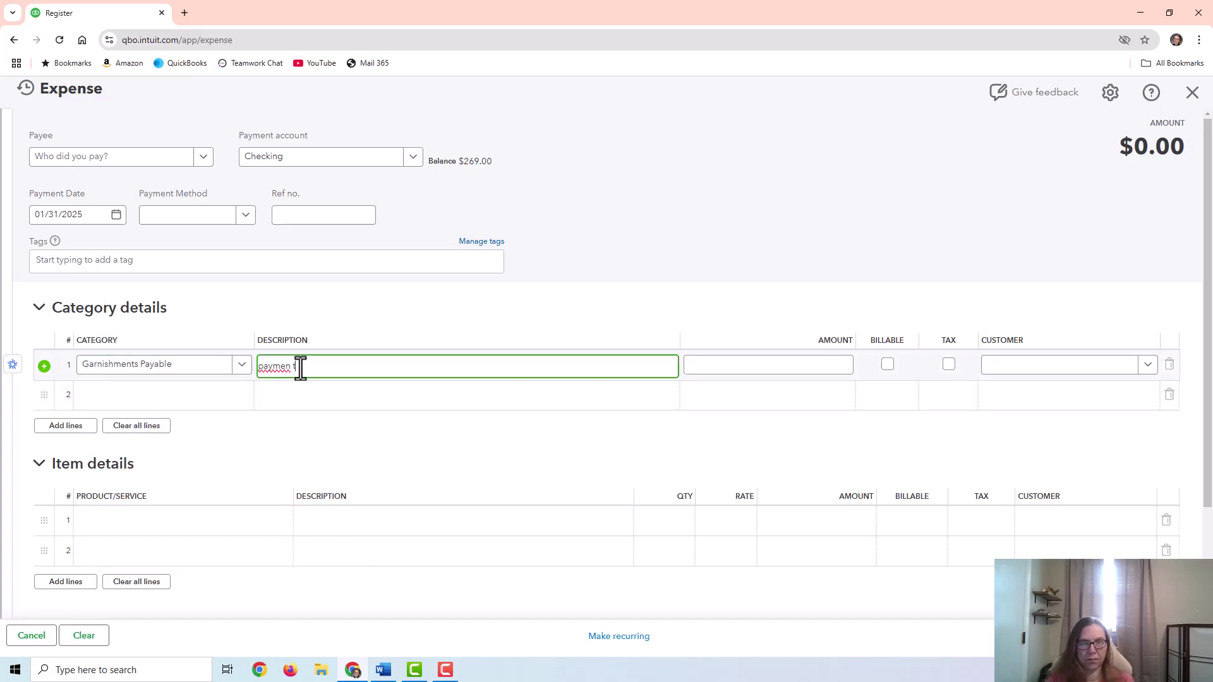
left_click(1192, 94)
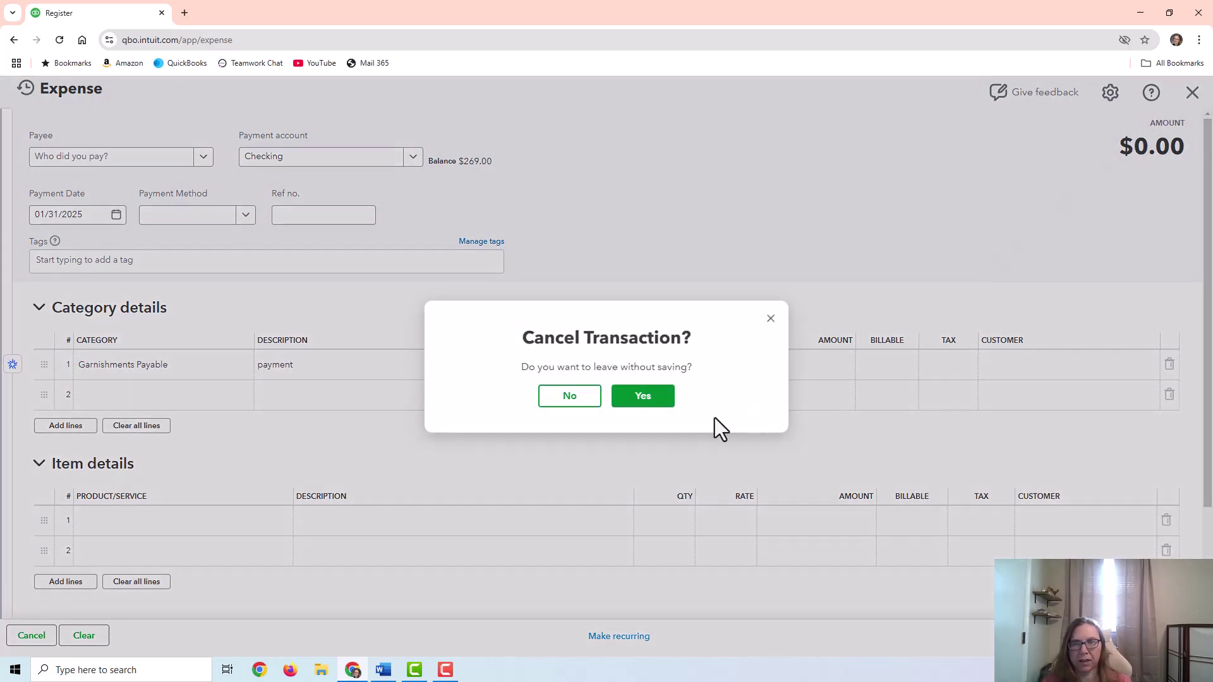
left_click(636, 402)
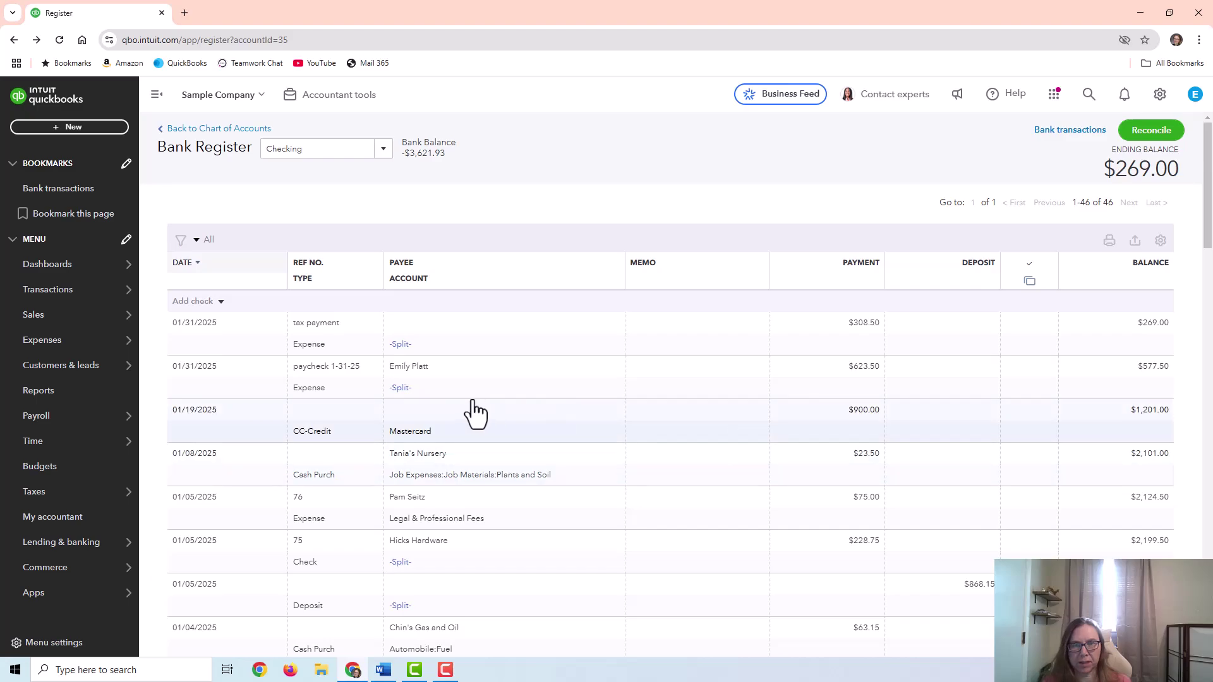
Open the "paycheck 1-31-25" expense from the Checking register, review its category lines, and close it.
left_click(493, 380)
left_click(1039, 424)
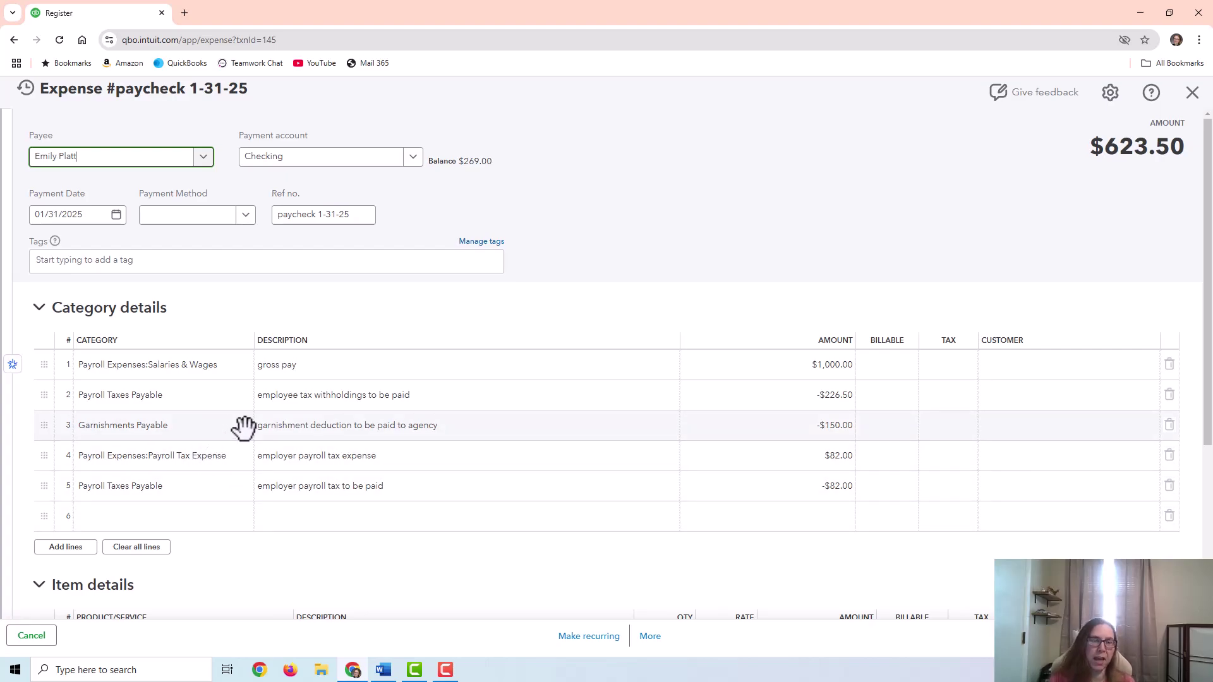
left_click(1191, 92)
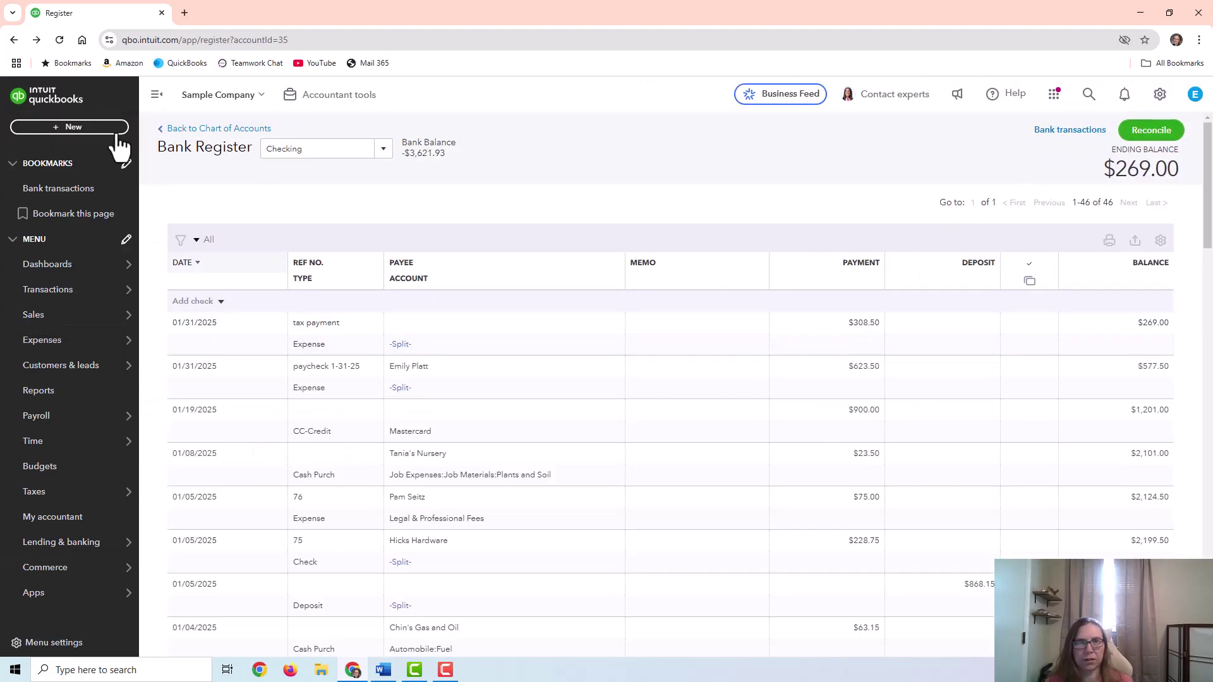
Create a new expense from Checking with a Garnishments Payable line described as "payment of garnishment" and an amount of 150.
left_click(101, 128)
left_click(153, 205)
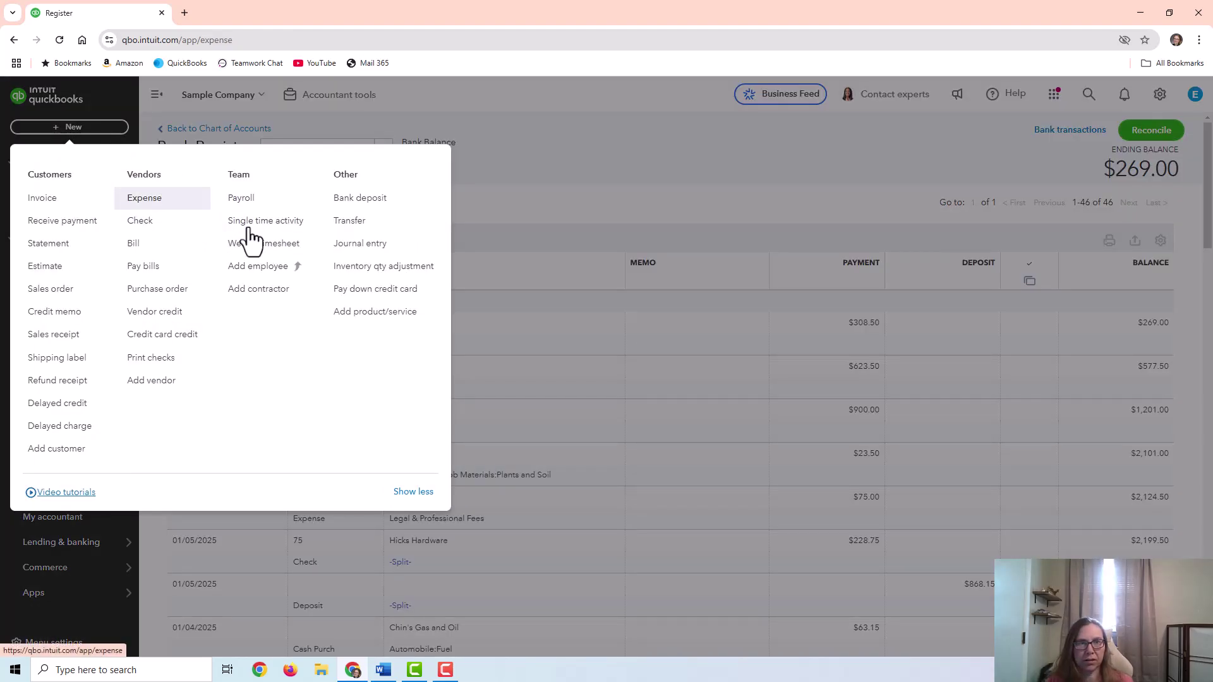
left_click(195, 366)
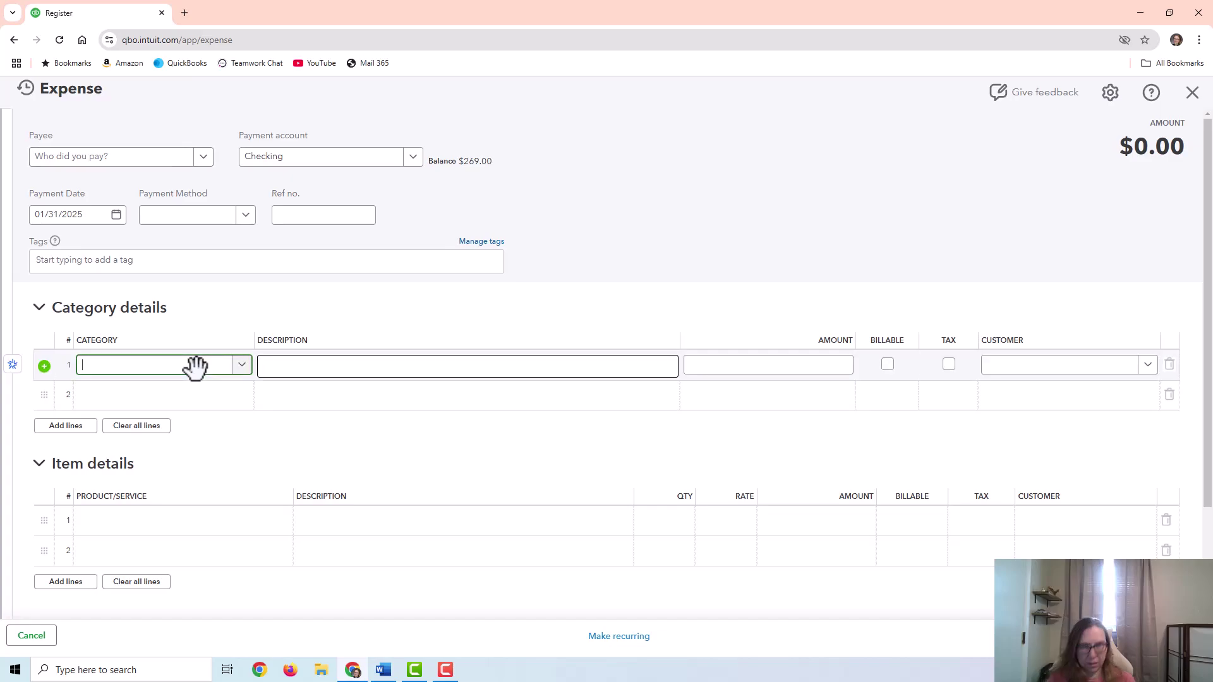
type("garnish")
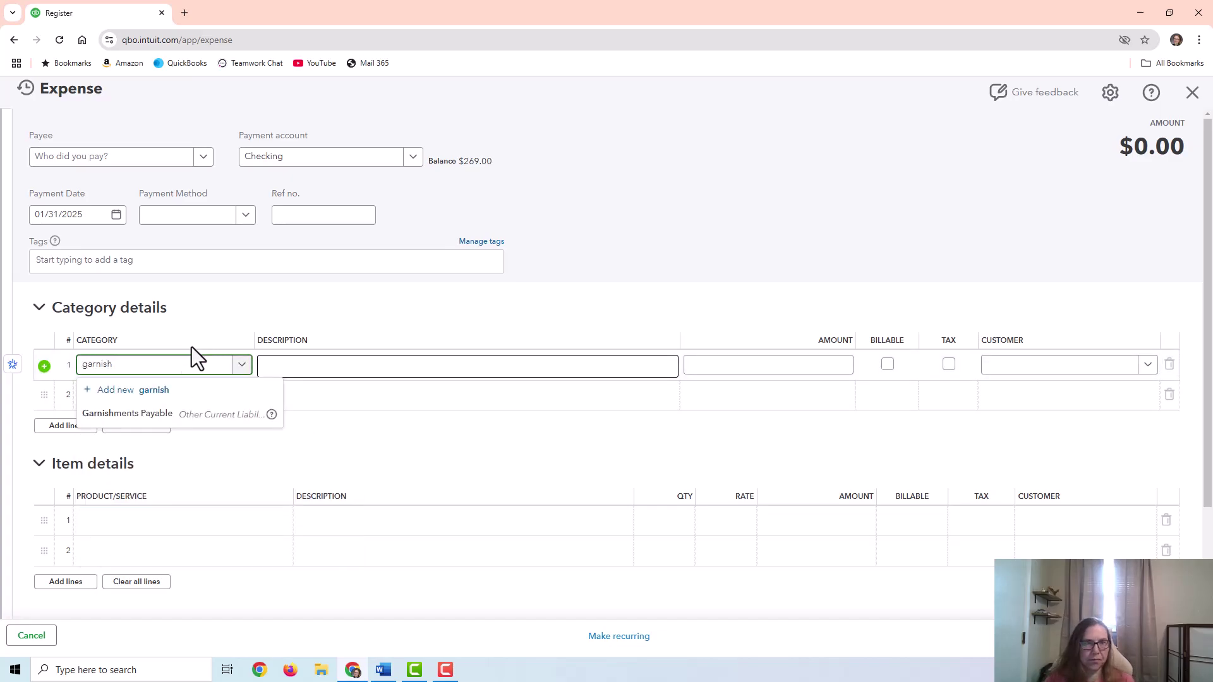
left_click(174, 411)
left_click(341, 369)
type("payment of garnishment")
left_click(758, 366)
type("150")
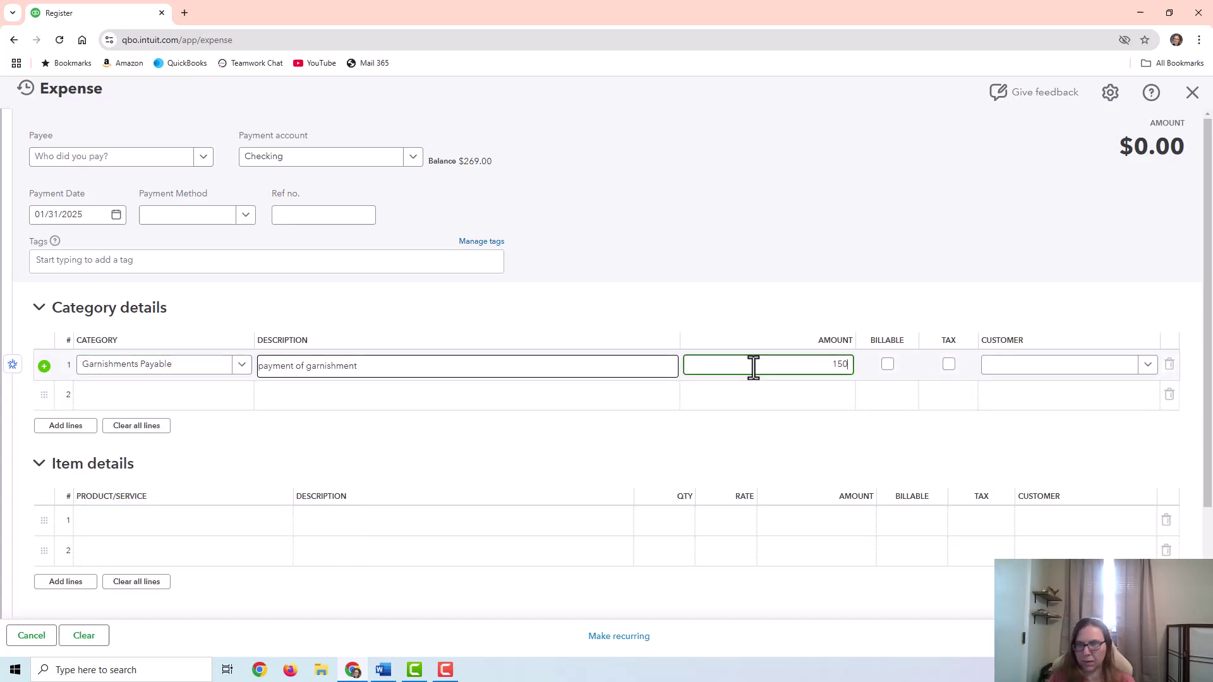
key("Tab")
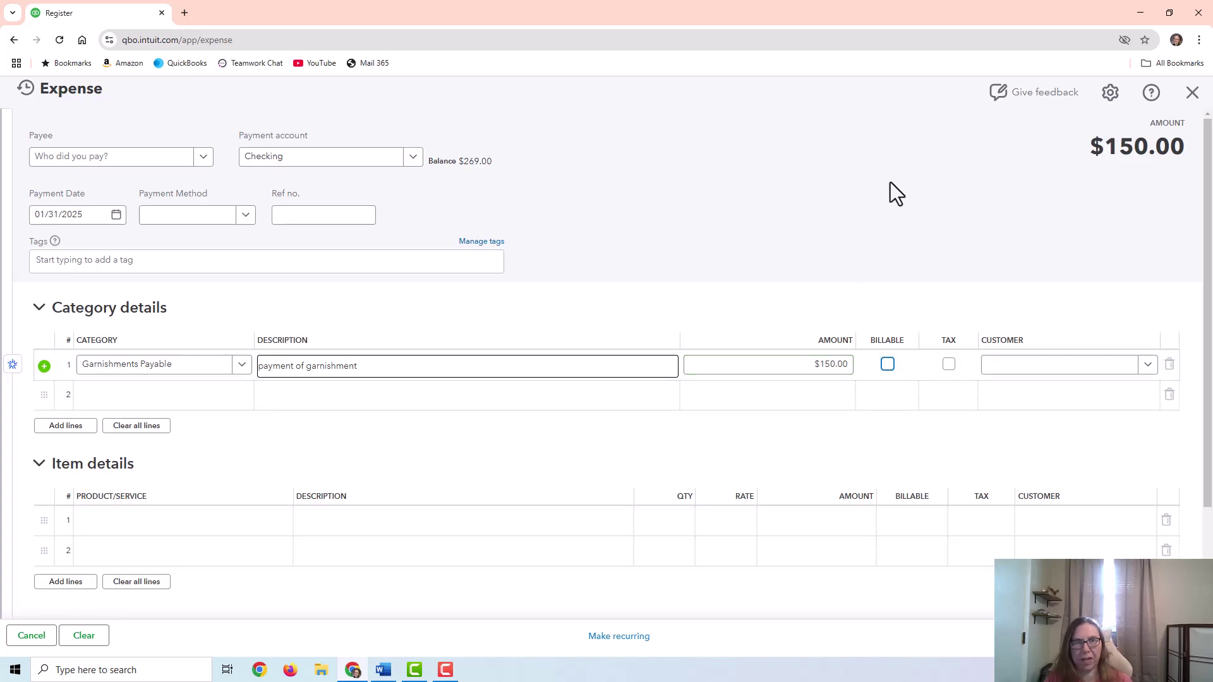
Set the expense's reference to "garnishment payment" and save the expense.
left_click(313, 213)
type("garnishment payment")
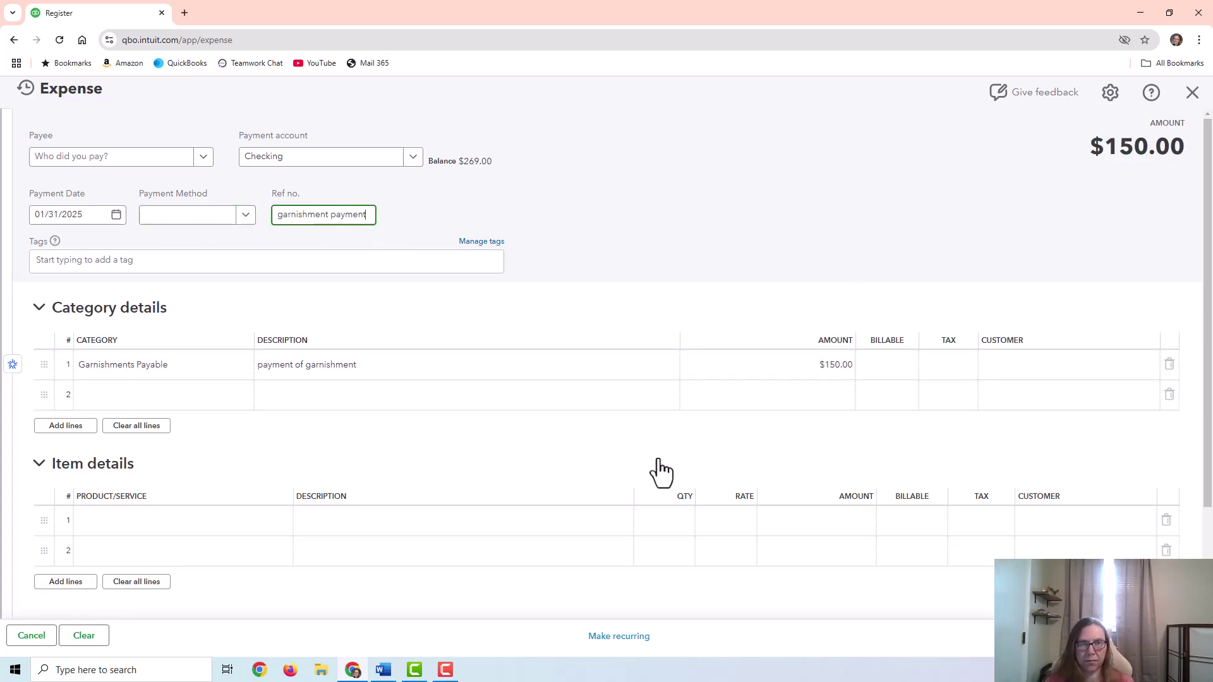
left_click(1137, 635)
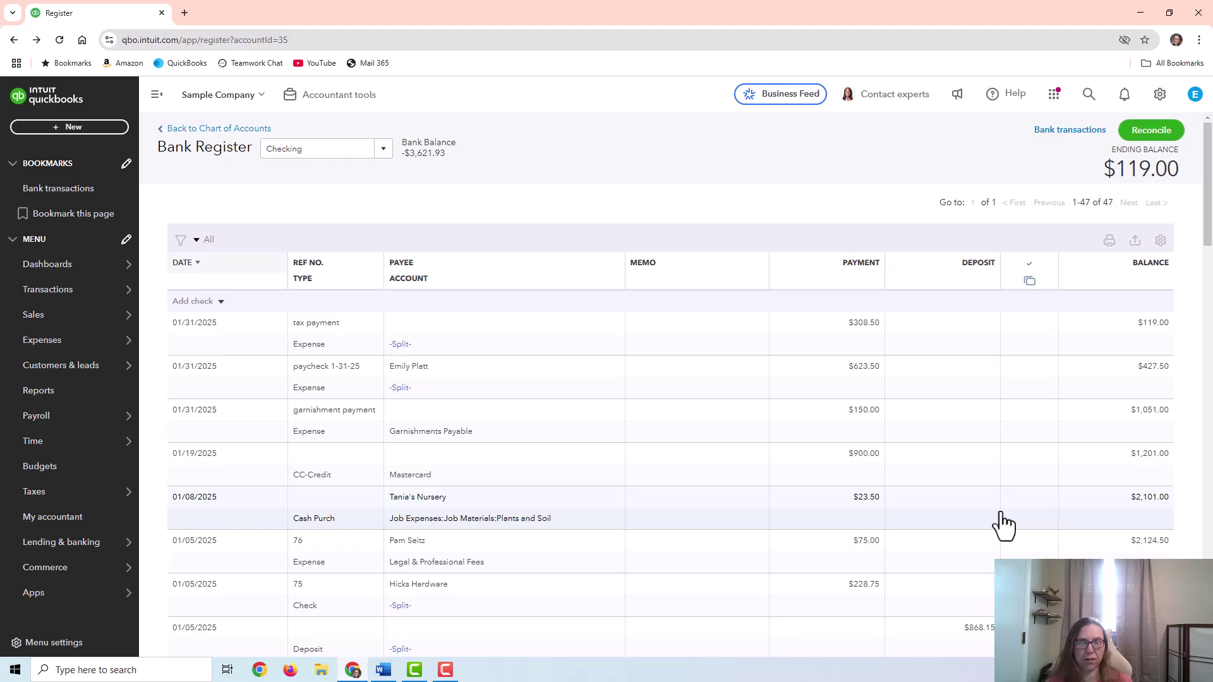
Open the Profit and Loss report, examine the transactions behind Total Payroll Expenses, and return to the report.
left_click(39, 396)
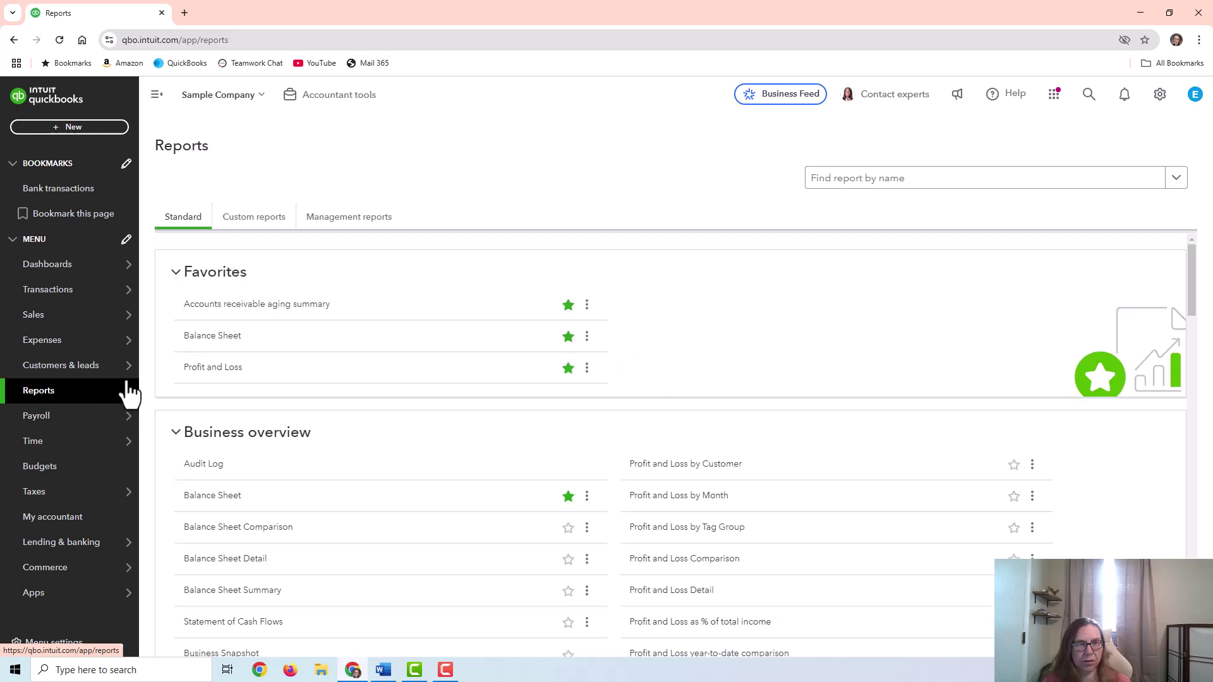
left_click(212, 369)
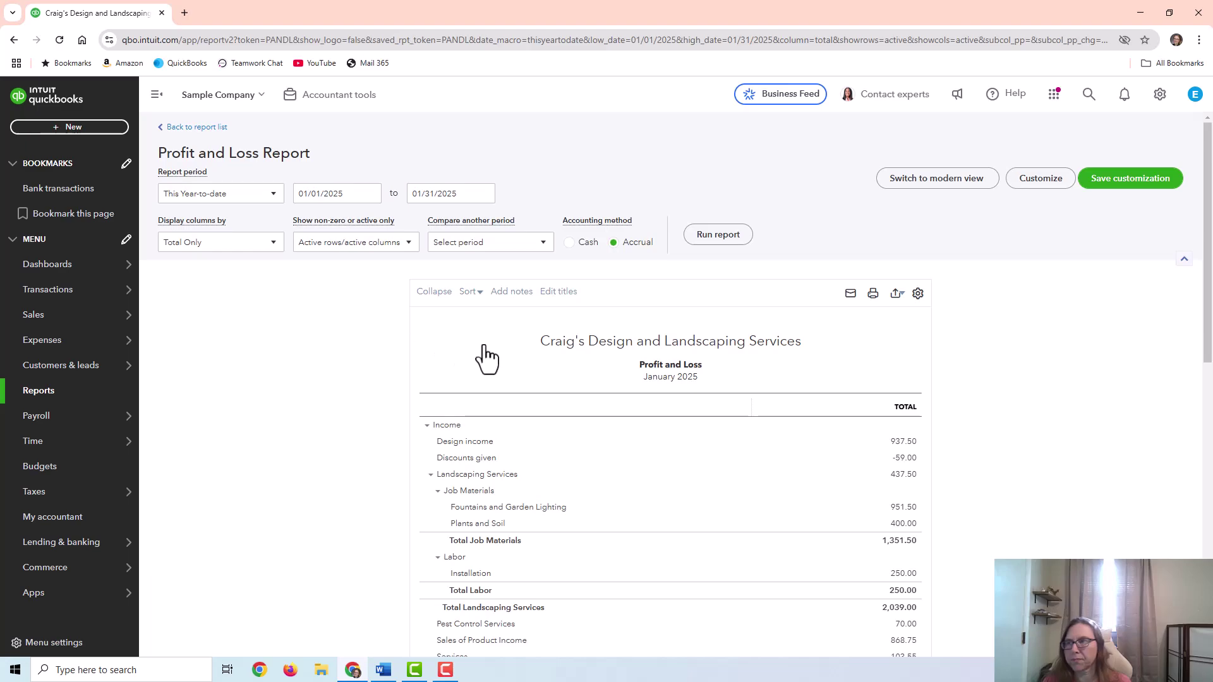
scroll(598, 365, "down", 7)
scroll(594, 373, "down", 3)
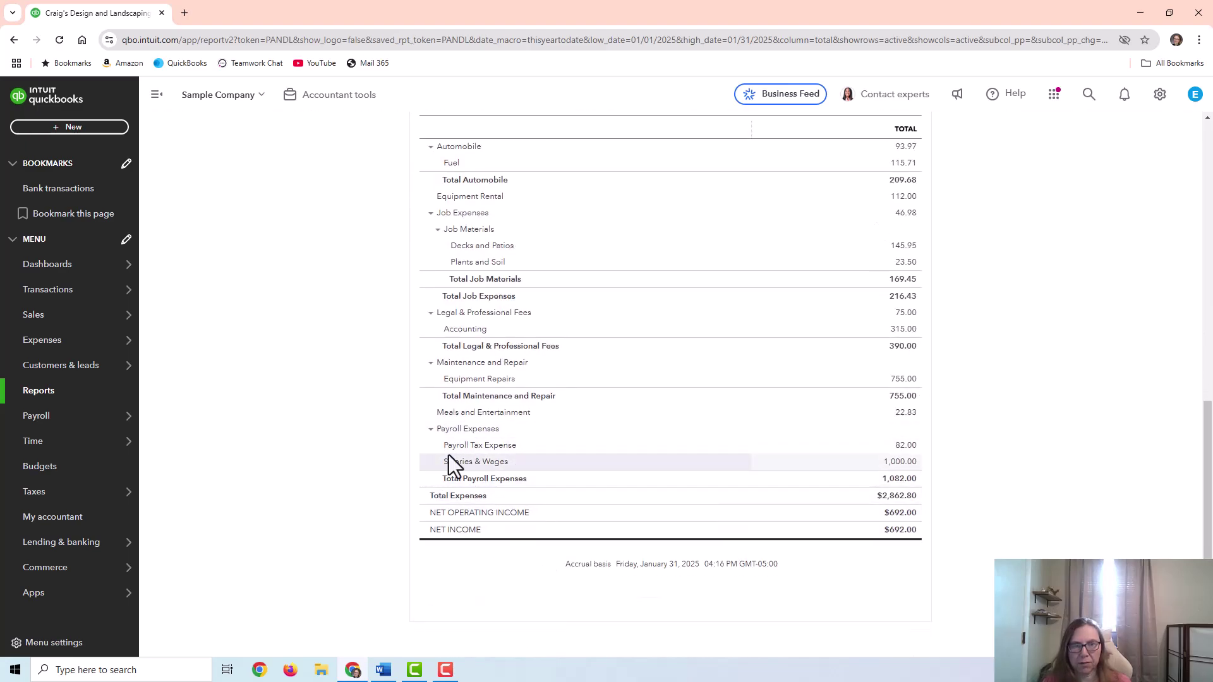
left_click(899, 481)
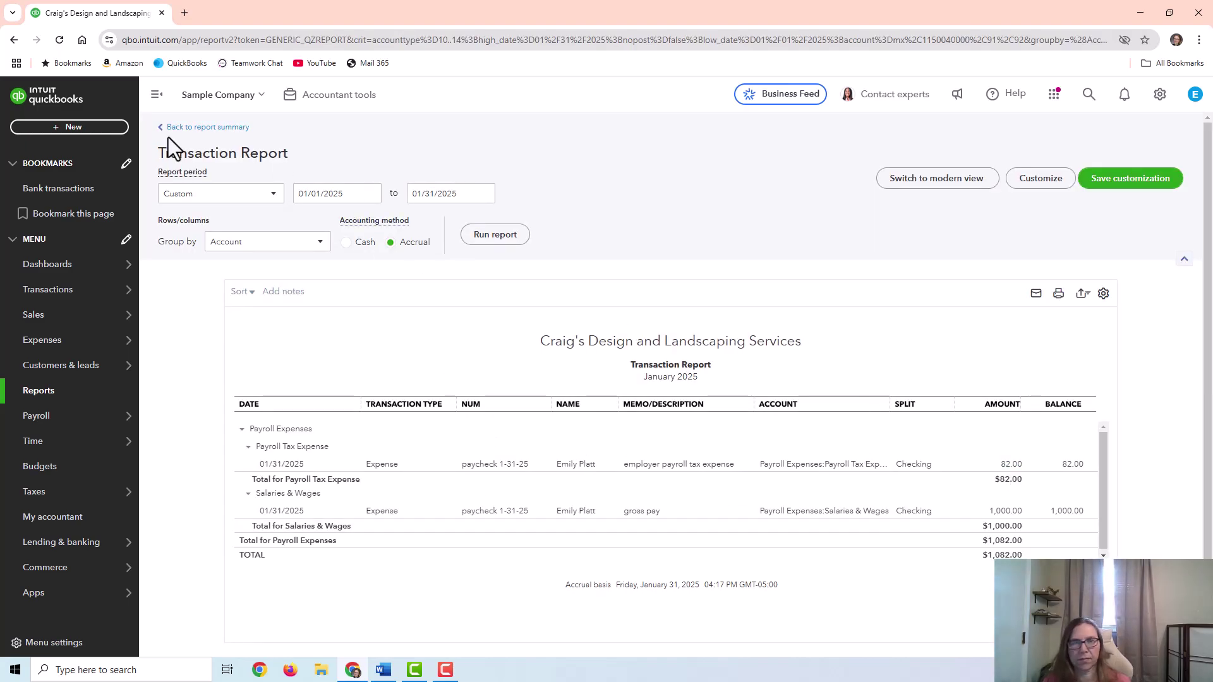
left_click(191, 128)
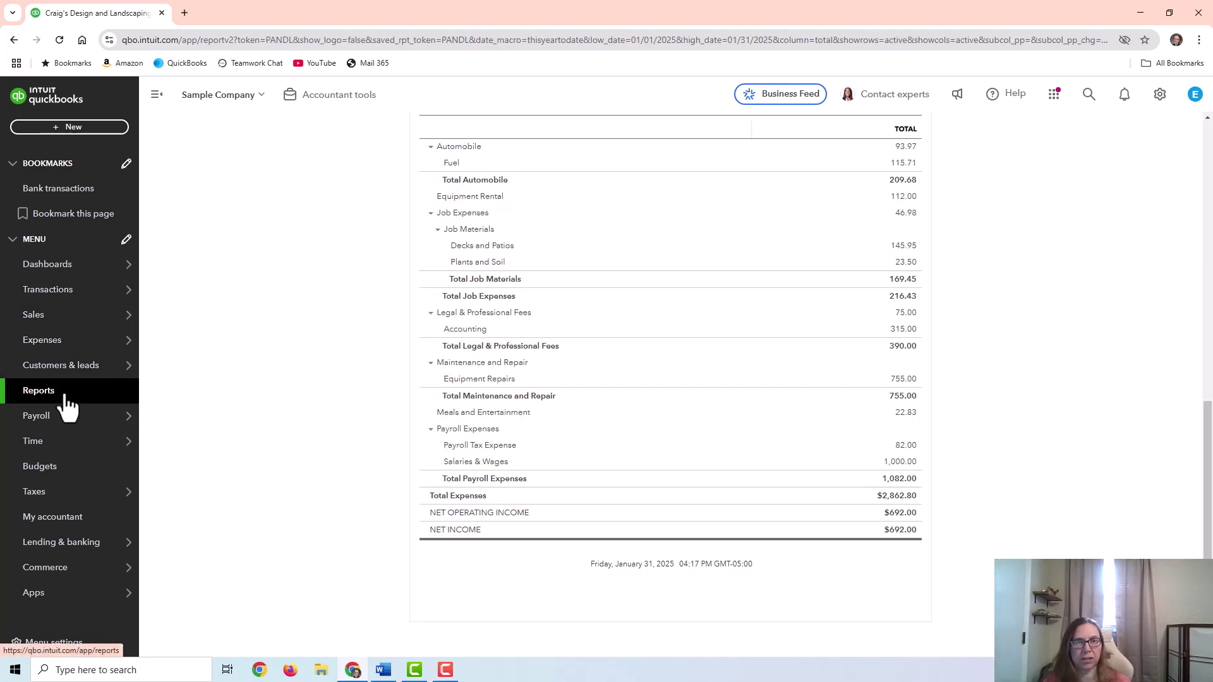
Open the Balance Sheet report, examine the transactions behind Garnishments Payable, and return to the report.
left_click(66, 404)
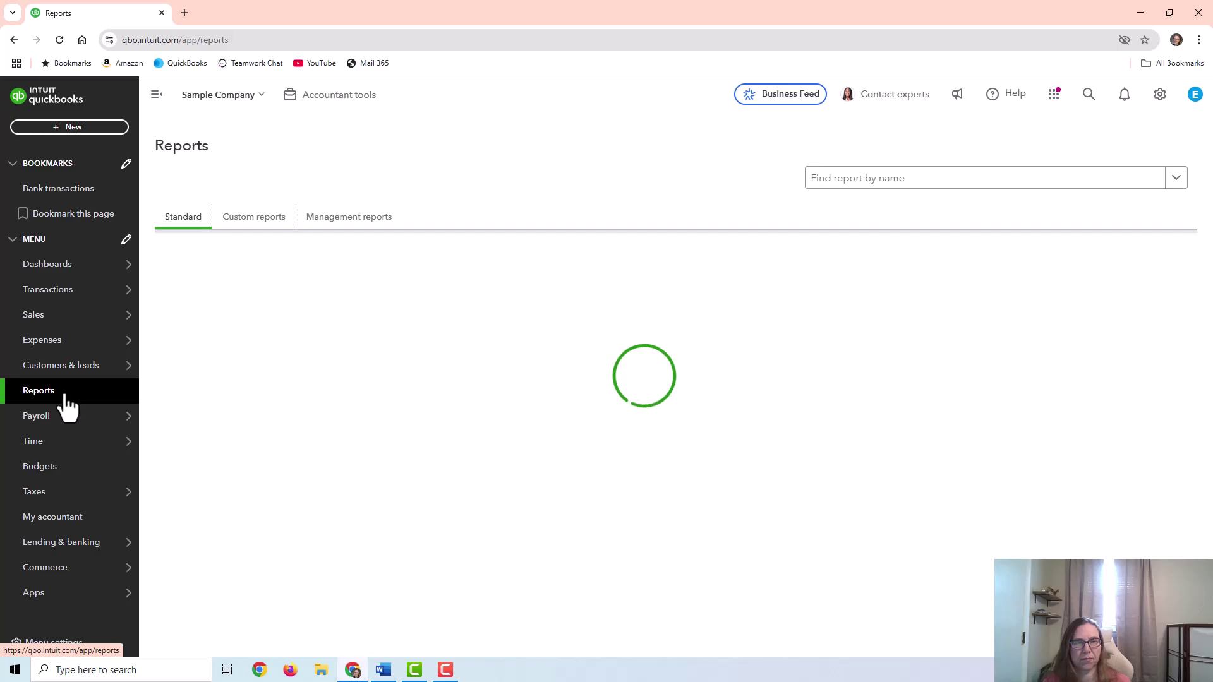
left_click(206, 335)
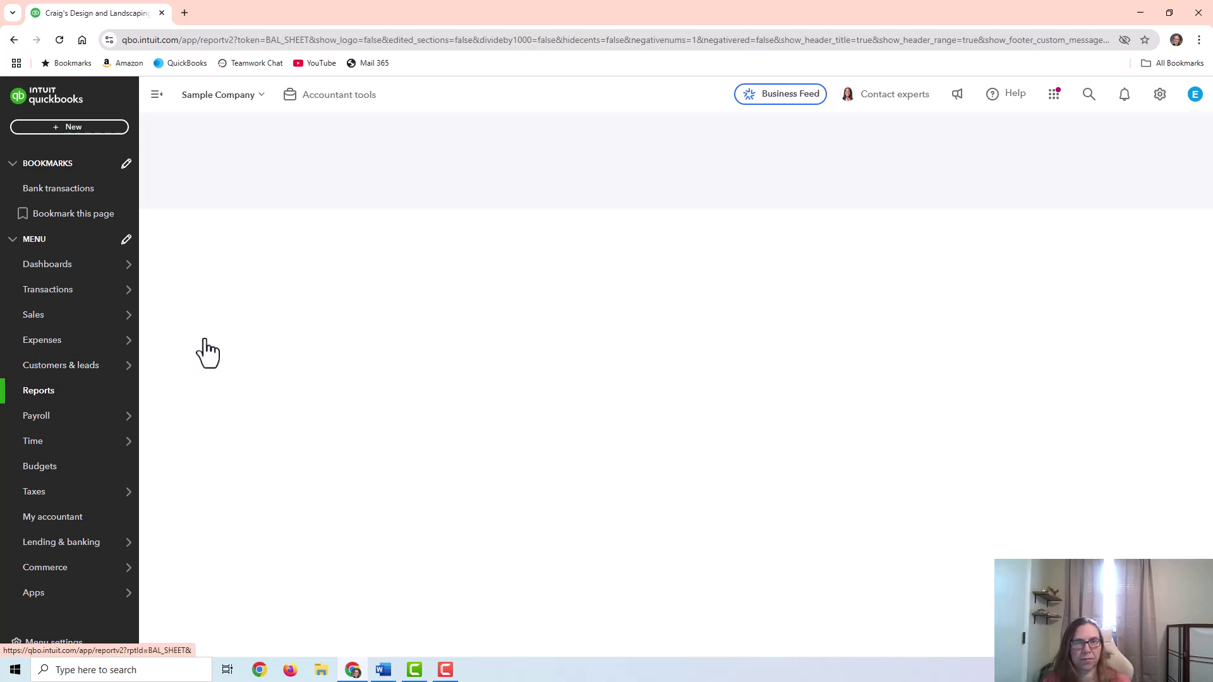
scroll(986, 363, "down", 5)
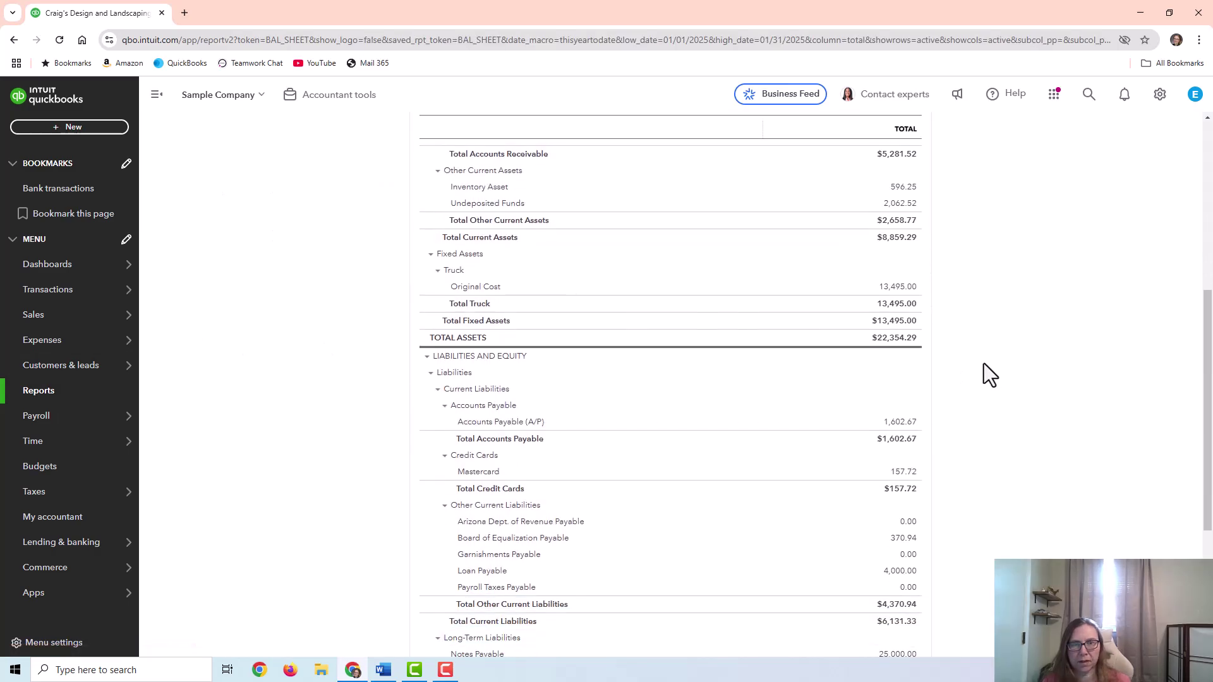
scroll(984, 362, "down", 2)
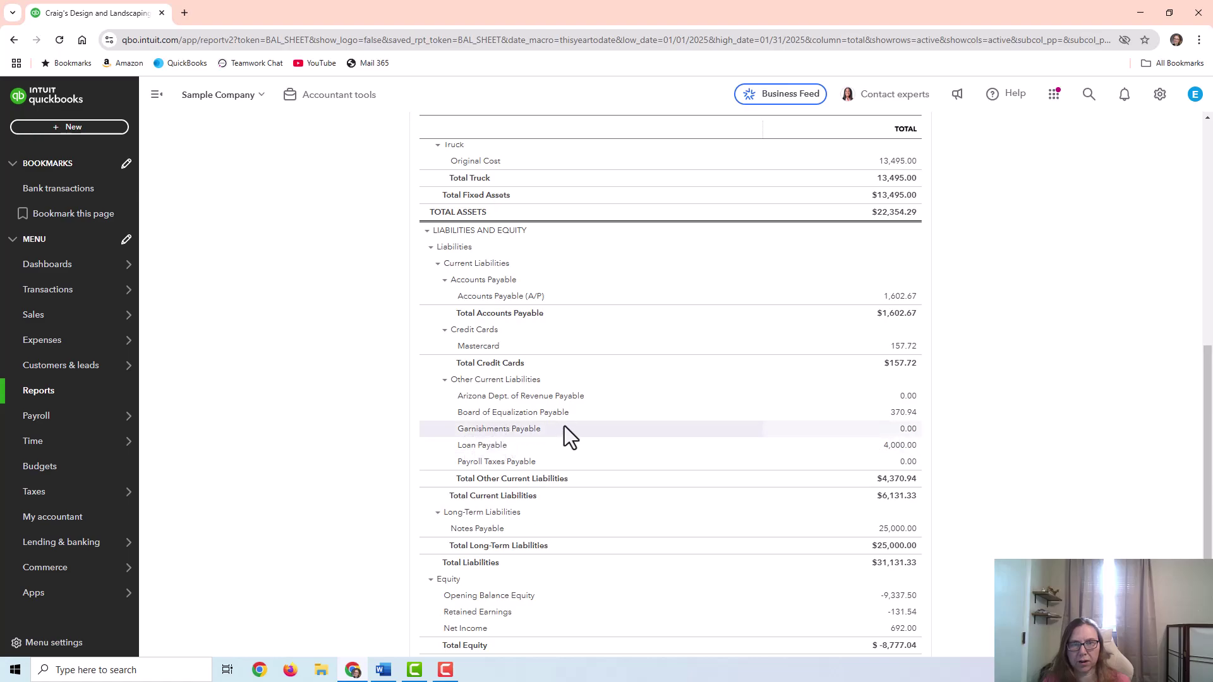
left_click(908, 429)
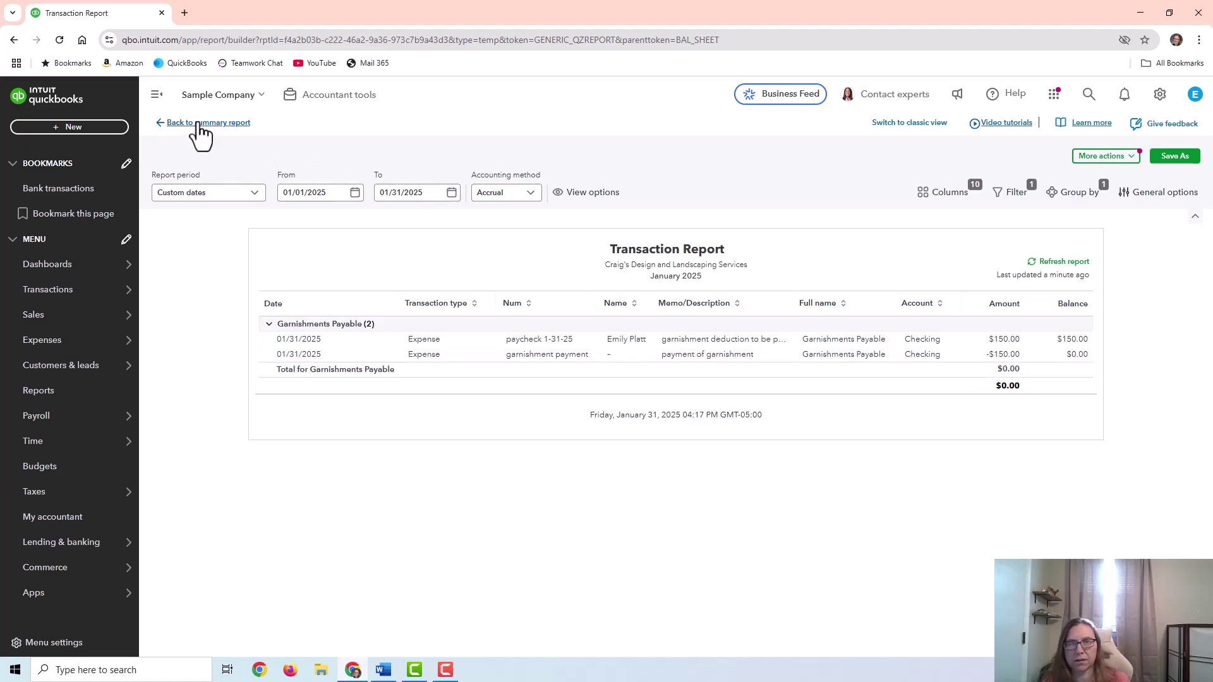
left_click(201, 127)
Examine the transactions behind Payroll Taxes Payable on the Balance Sheet and return to the report.
scroll(821, 436, "down", 10)
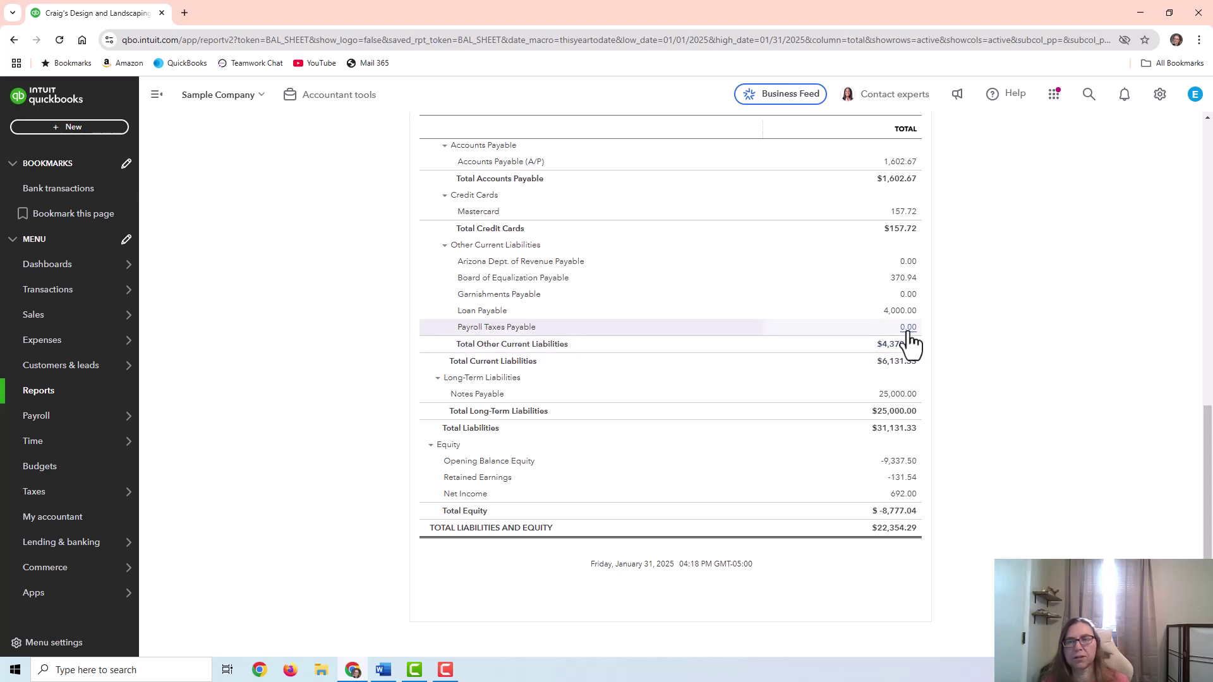
left_click(908, 328)
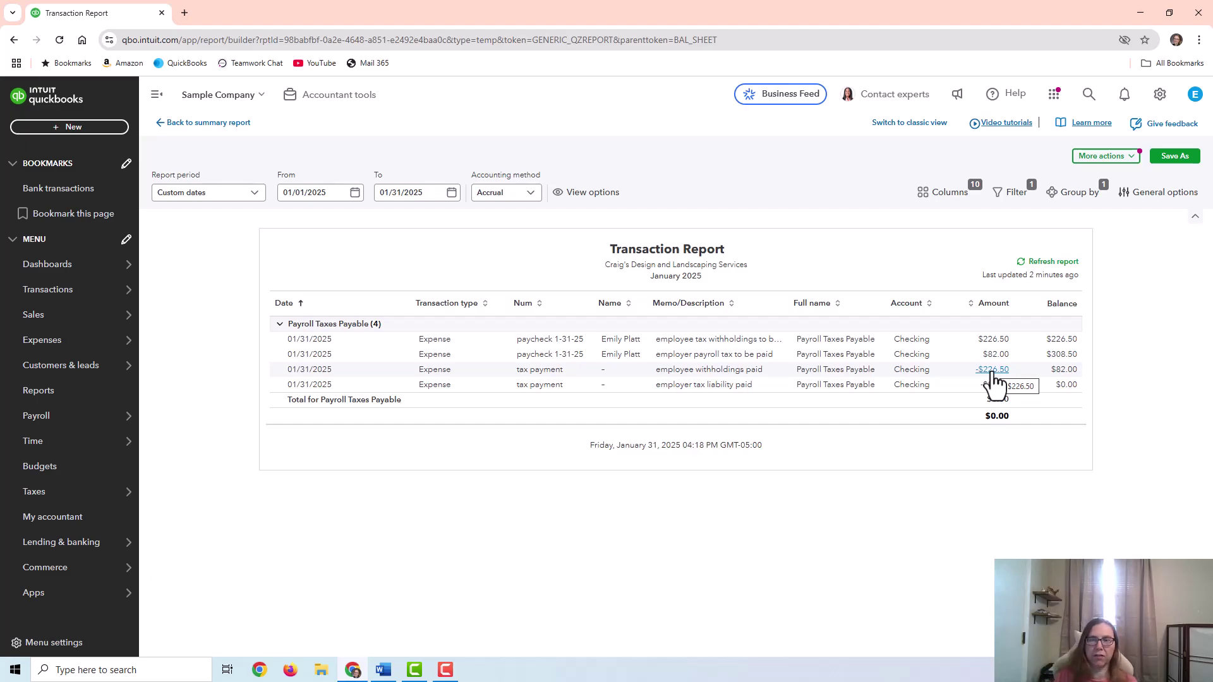
left_click(202, 123)
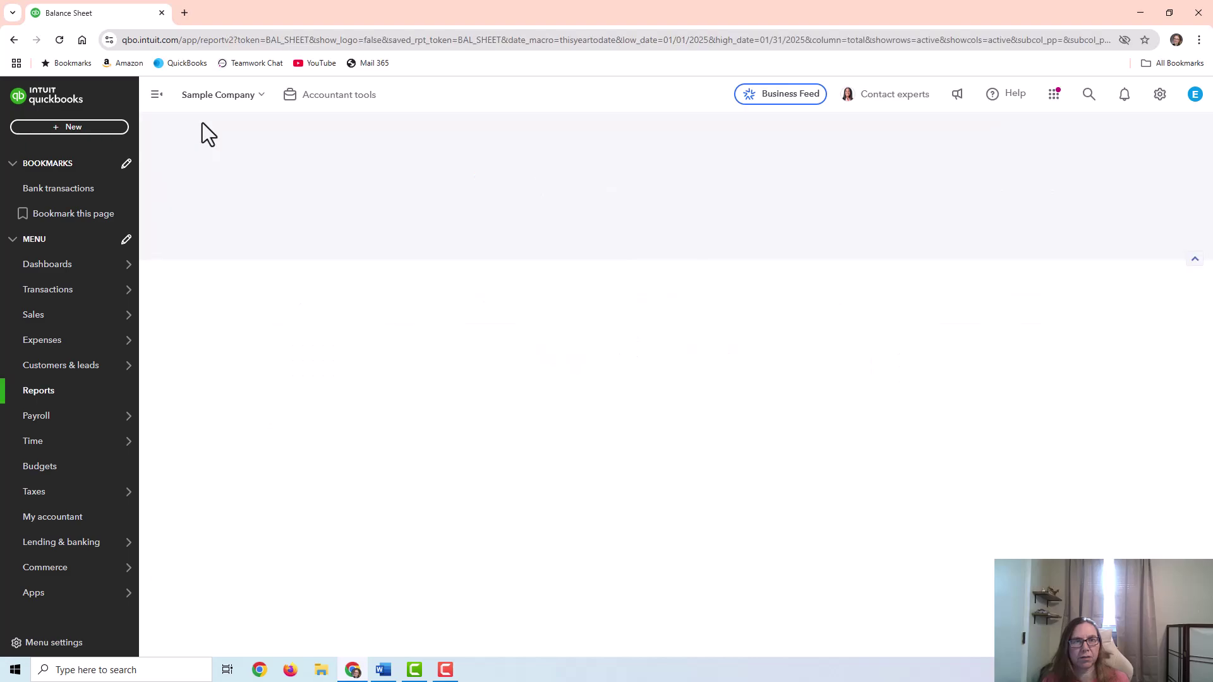
Look through the Checking bank transactions awaiting review and open the chart of accounts.
mouse_move(94, 289)
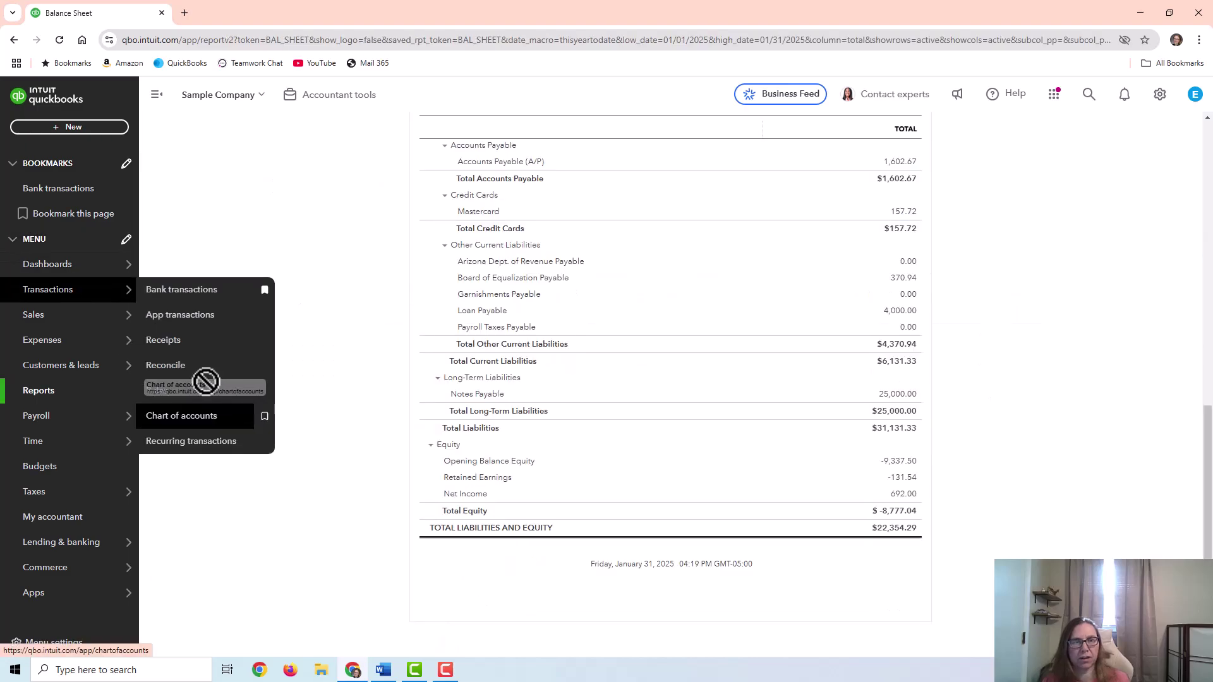
left_click(186, 295)
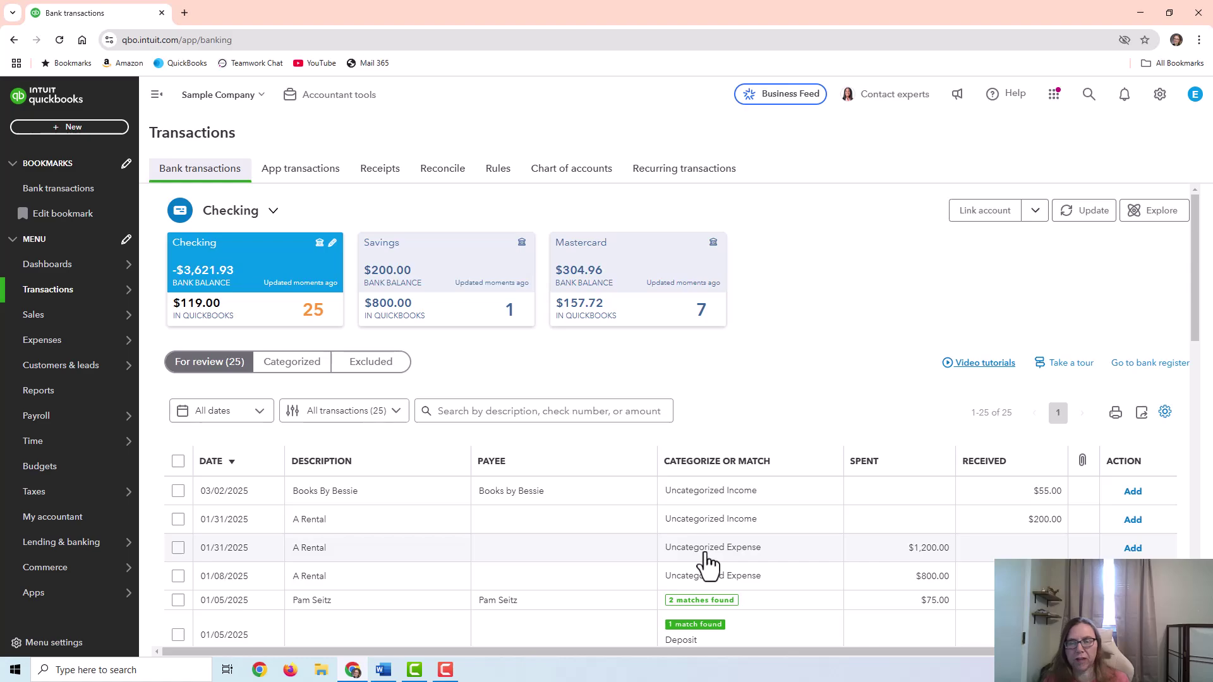
scroll(745, 572, "down", 4)
scroll(749, 560, "up", 4)
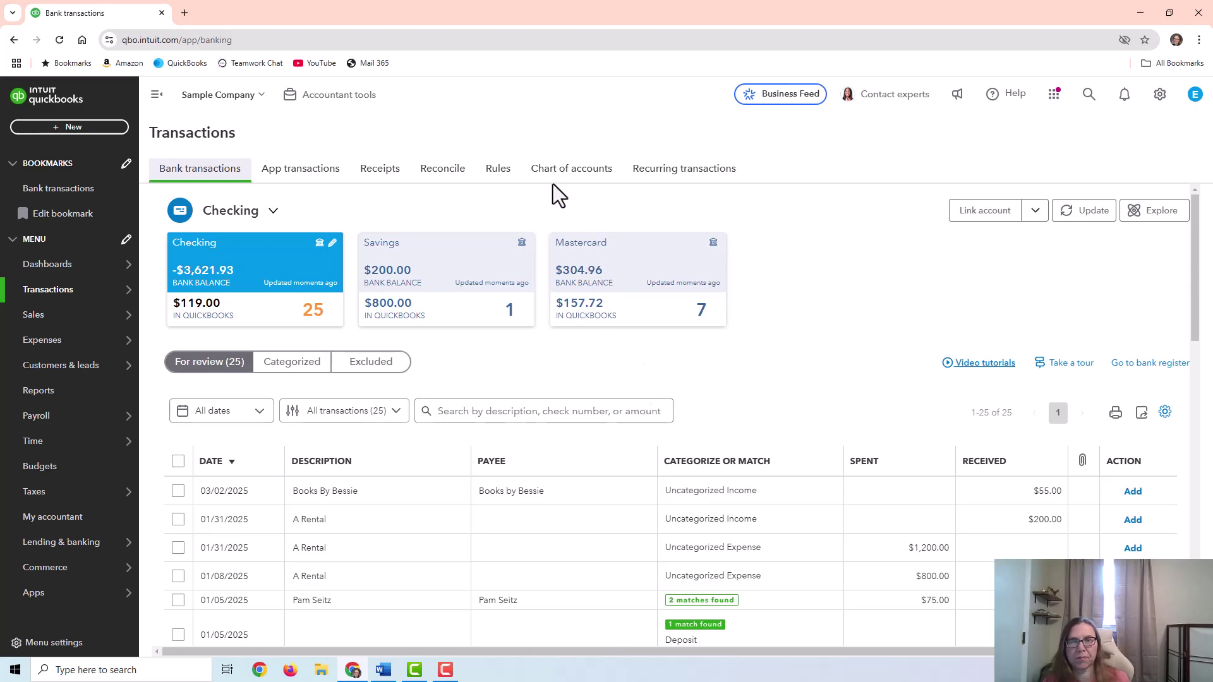
left_click(565, 174)
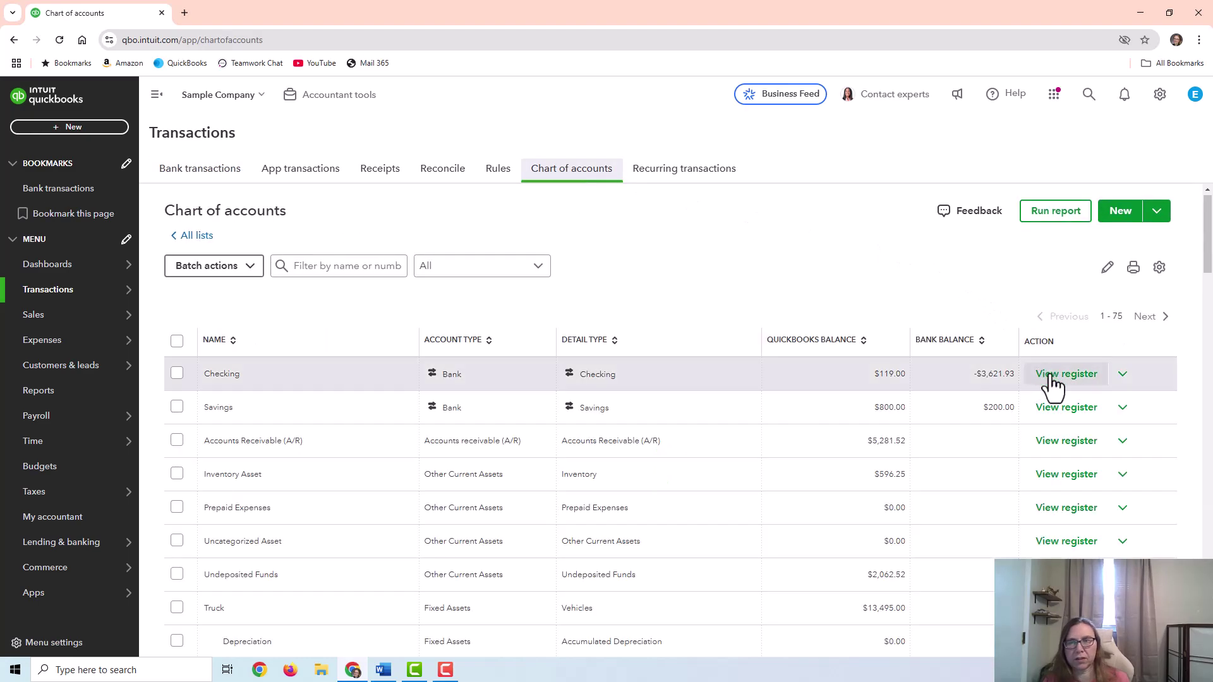